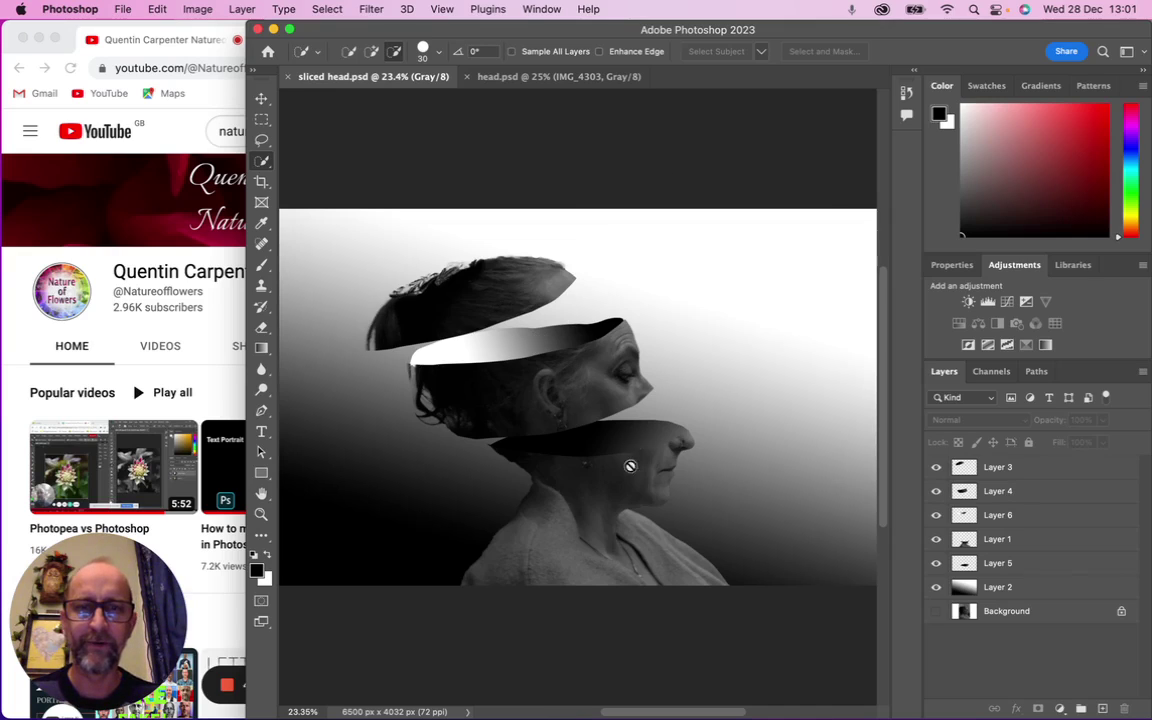
In head.psd, use Select > Subject to select the woman in the IMG_4303 portrait
click(537, 86)
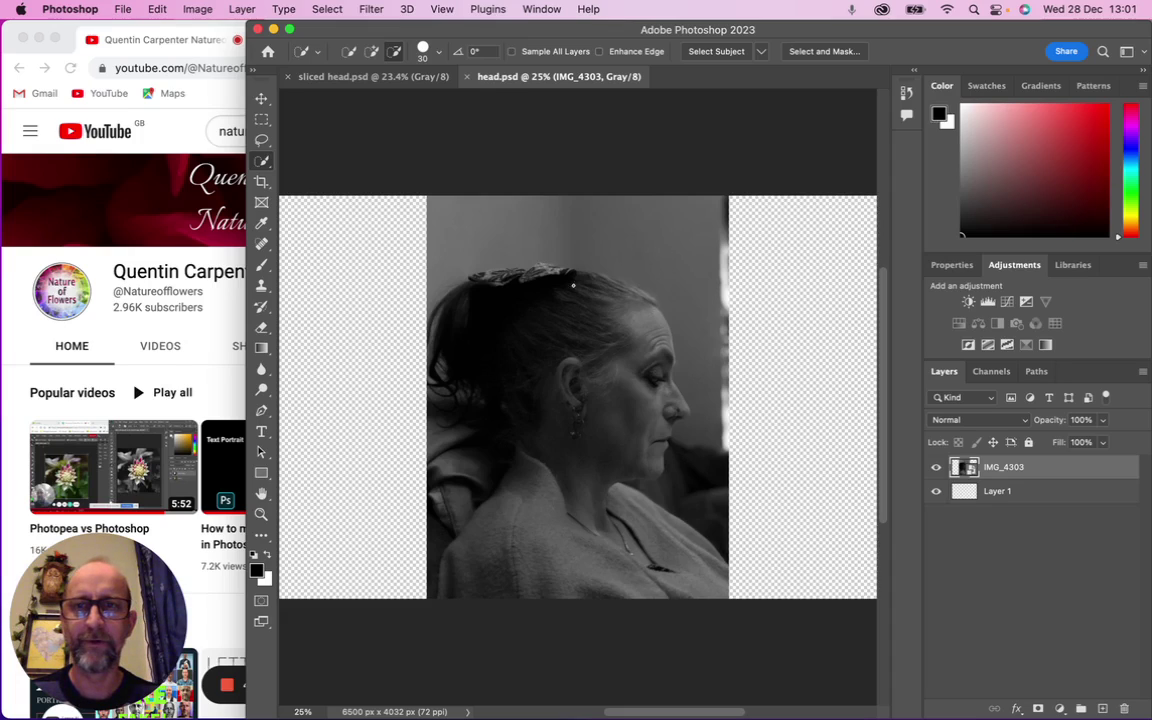
click(328, 10)
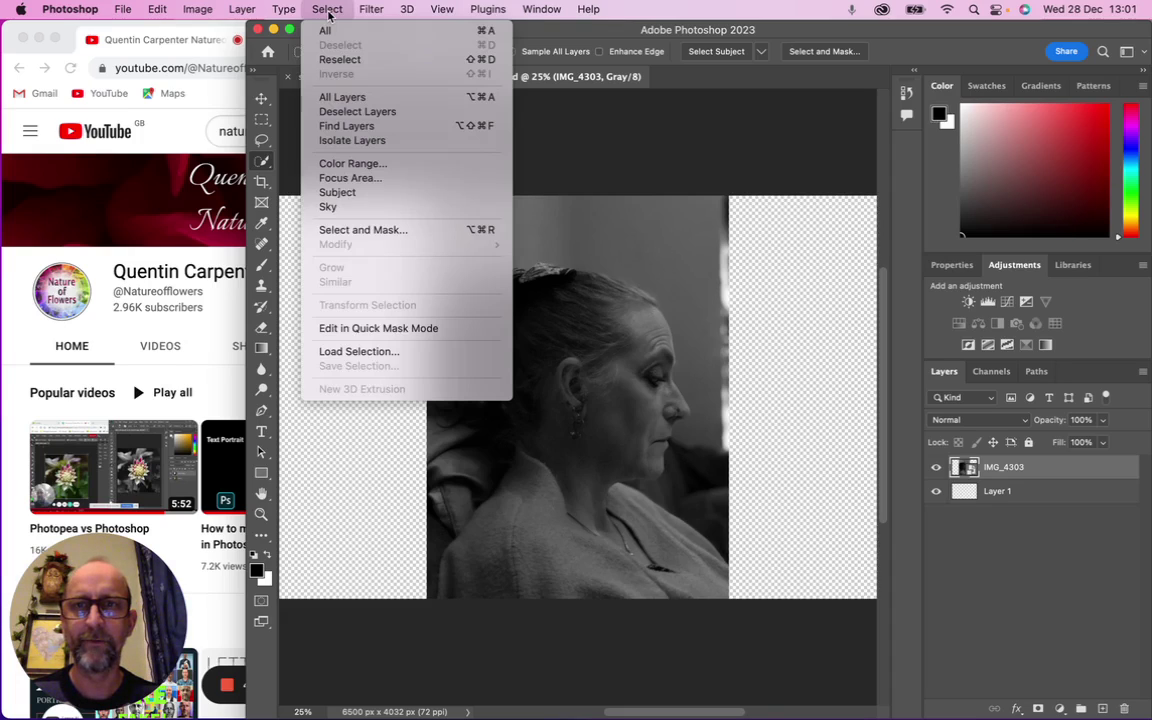
click(355, 192)
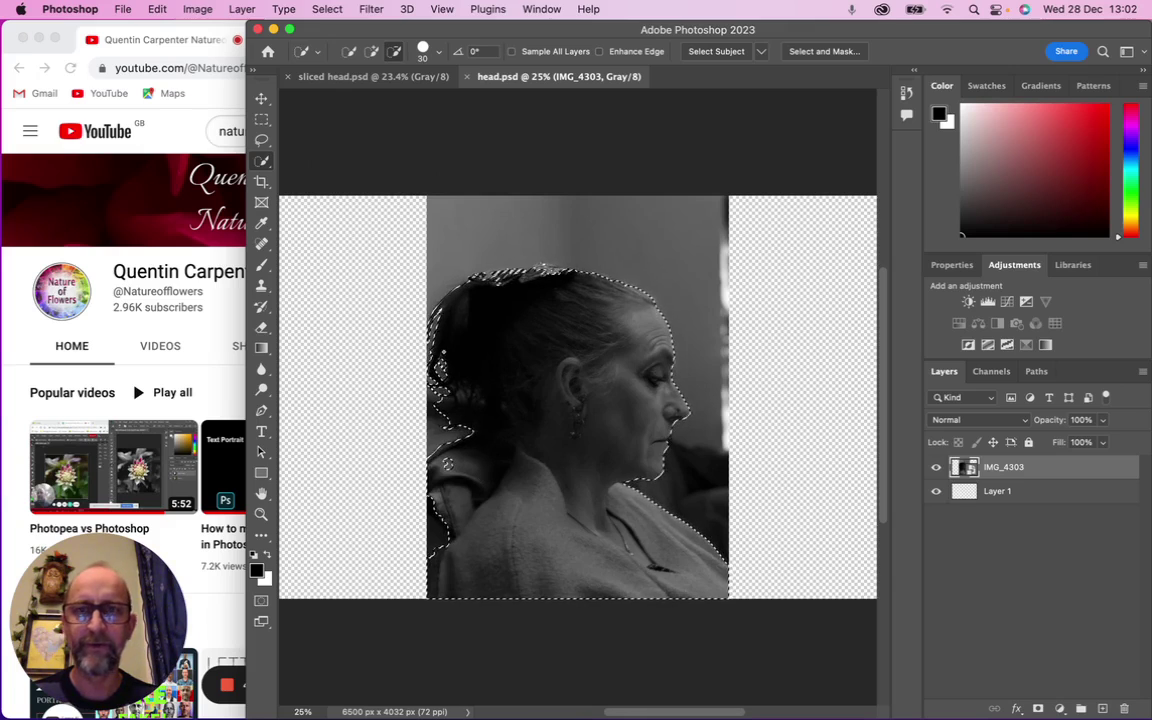
With Quick Selection, add the hair and lower-left shoulder down to the bottom edge, subtracting stray areas
click(263, 163)
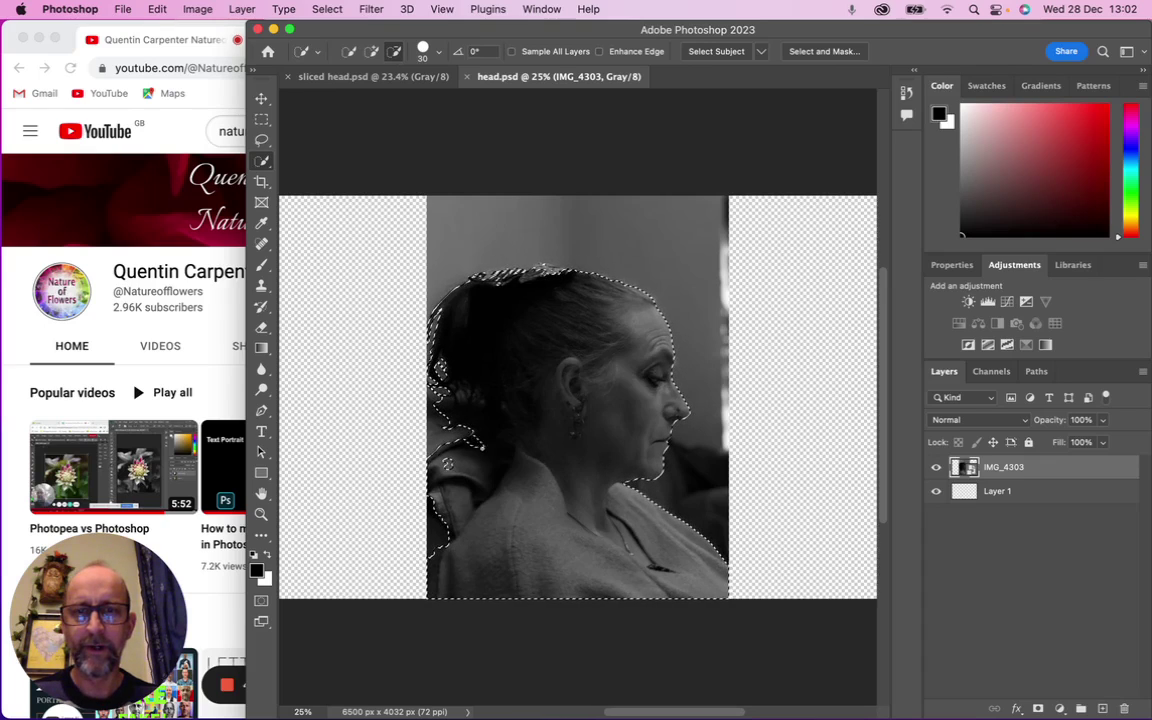
drag(447, 463, 475, 482)
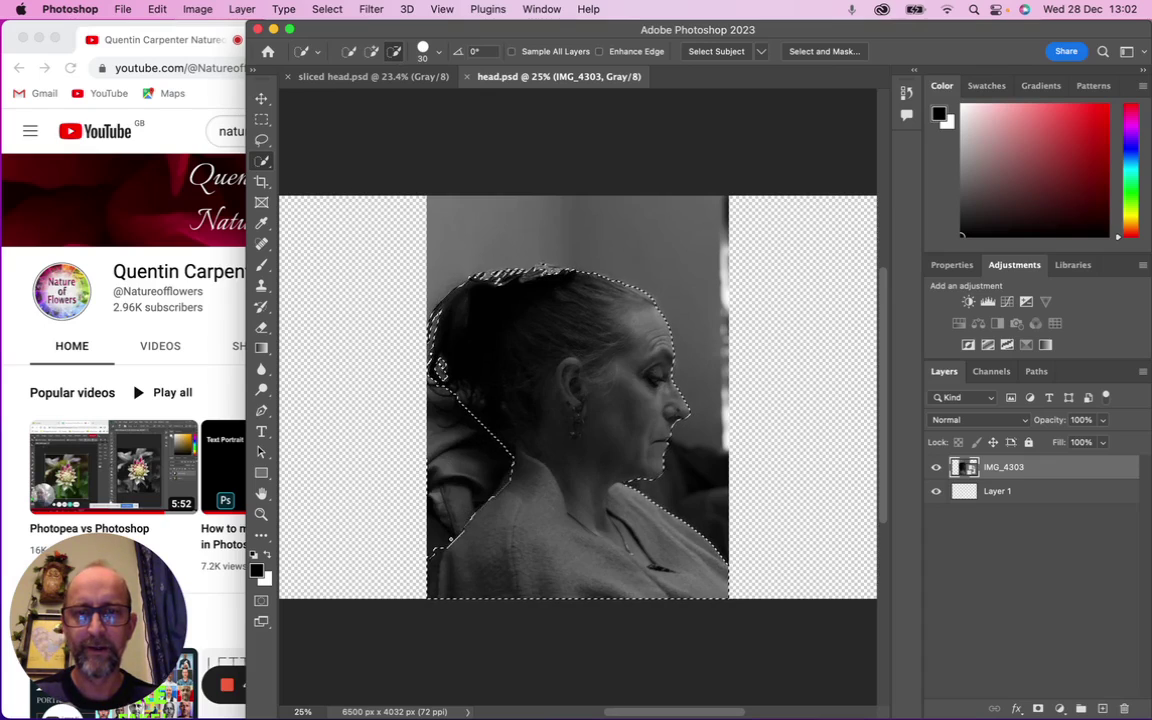
drag(450, 538, 443, 548)
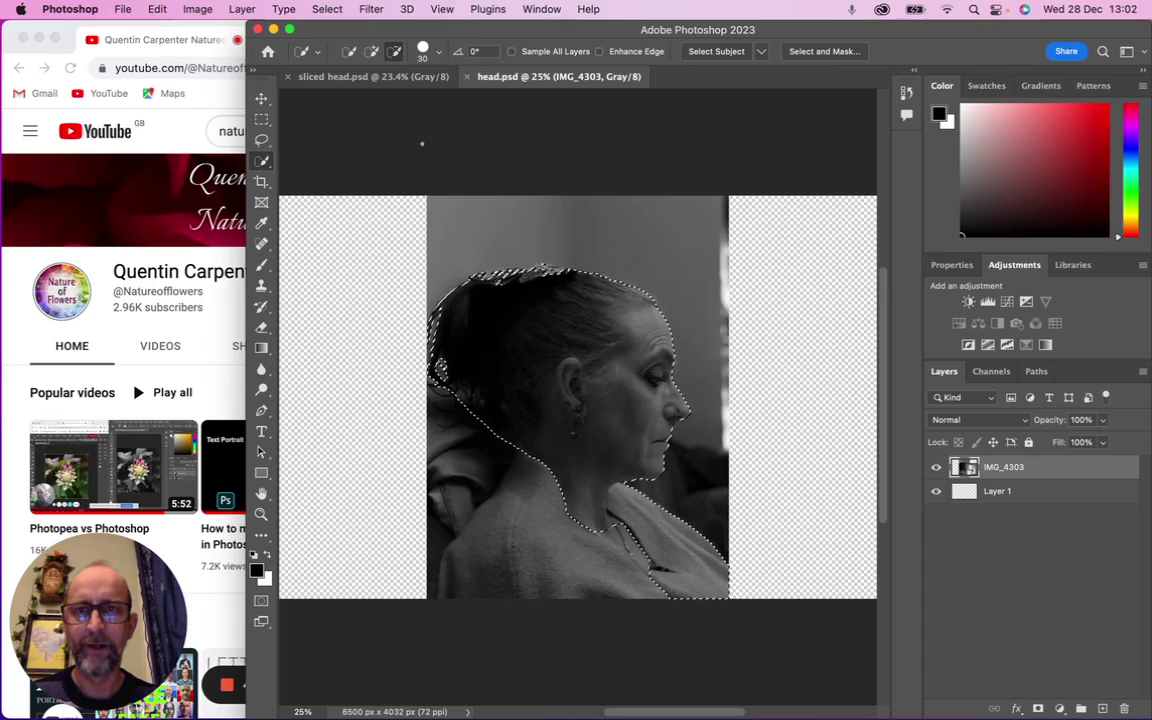
click(371, 51)
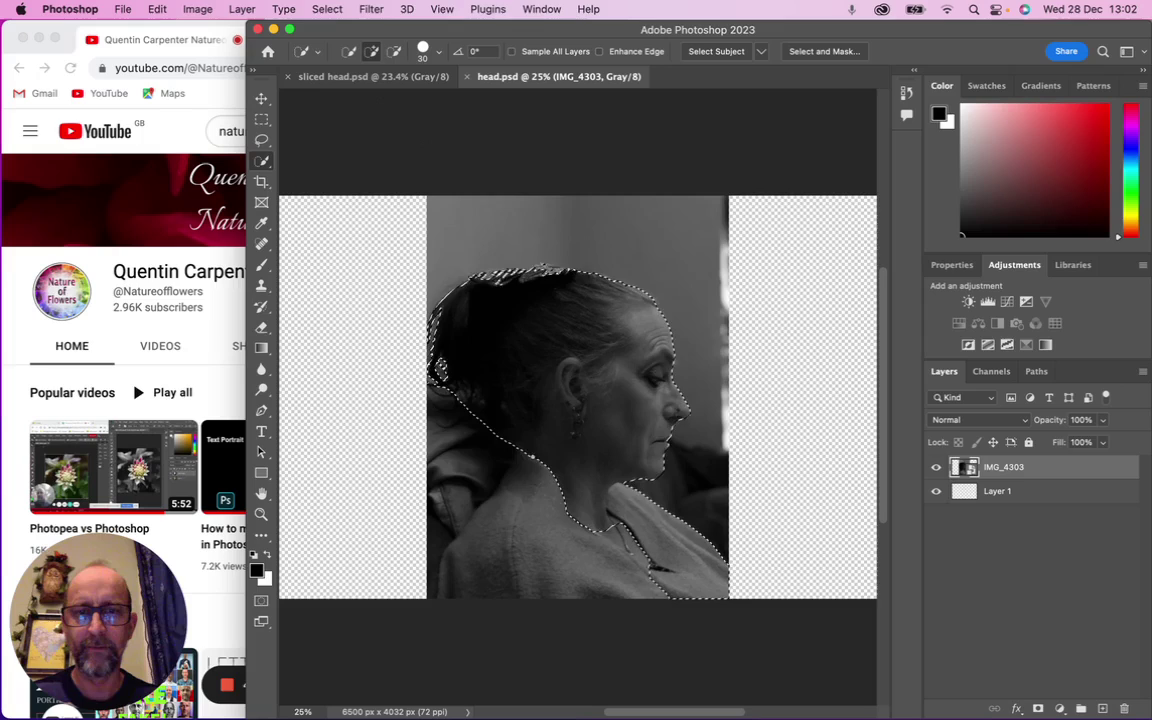
mouse_move(520, 440)
mouse_down()
mouse_move(490, 448)
mouse_move(475, 472)
mouse_move(499, 545)
mouse_up()
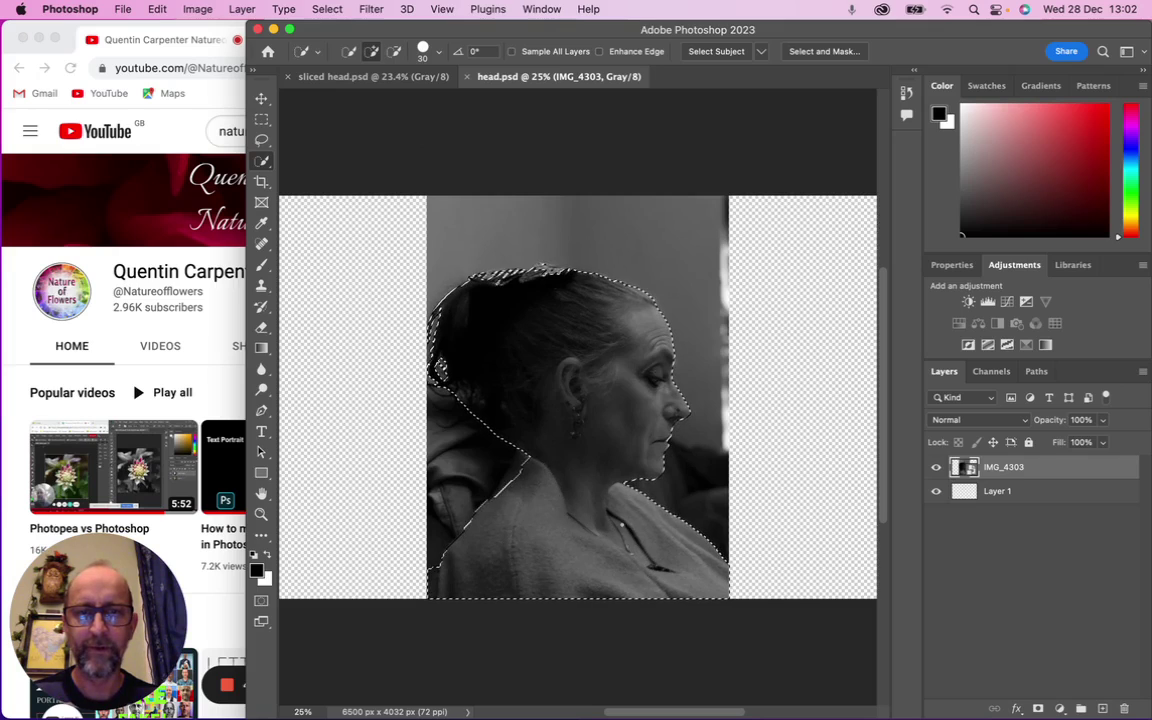
click(394, 51)
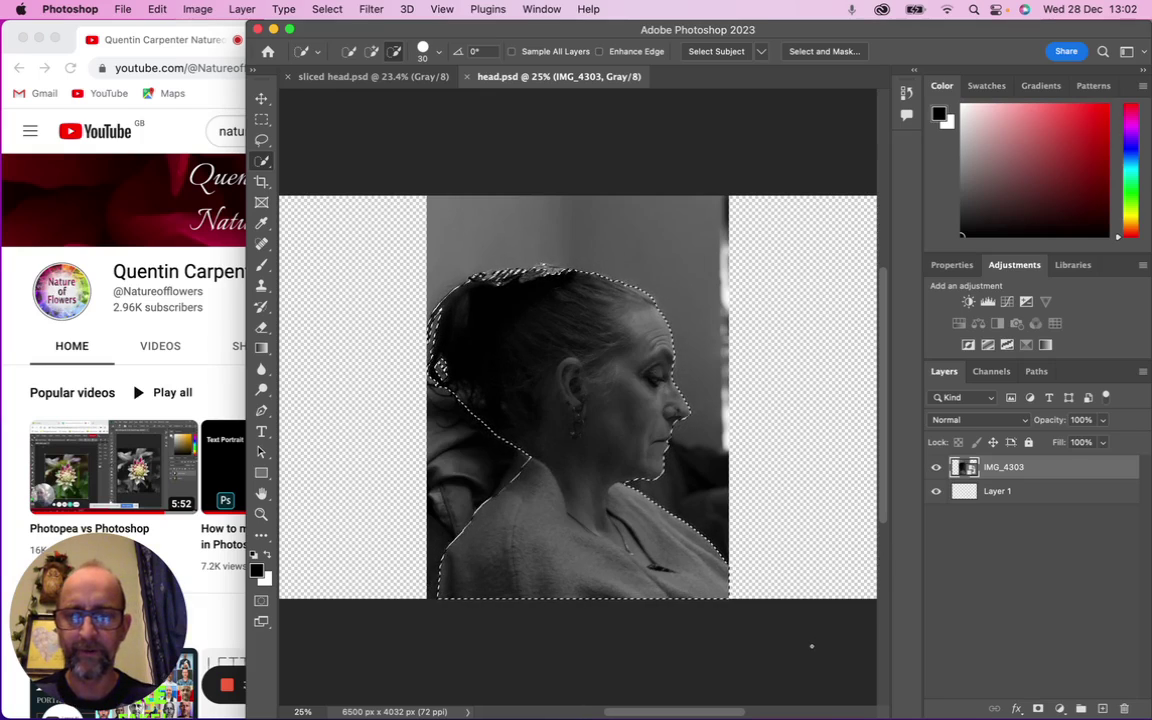
Copy and paste the selected woman onto a new Layer 2, then hide the IMG_4303 layer
click(160, 10)
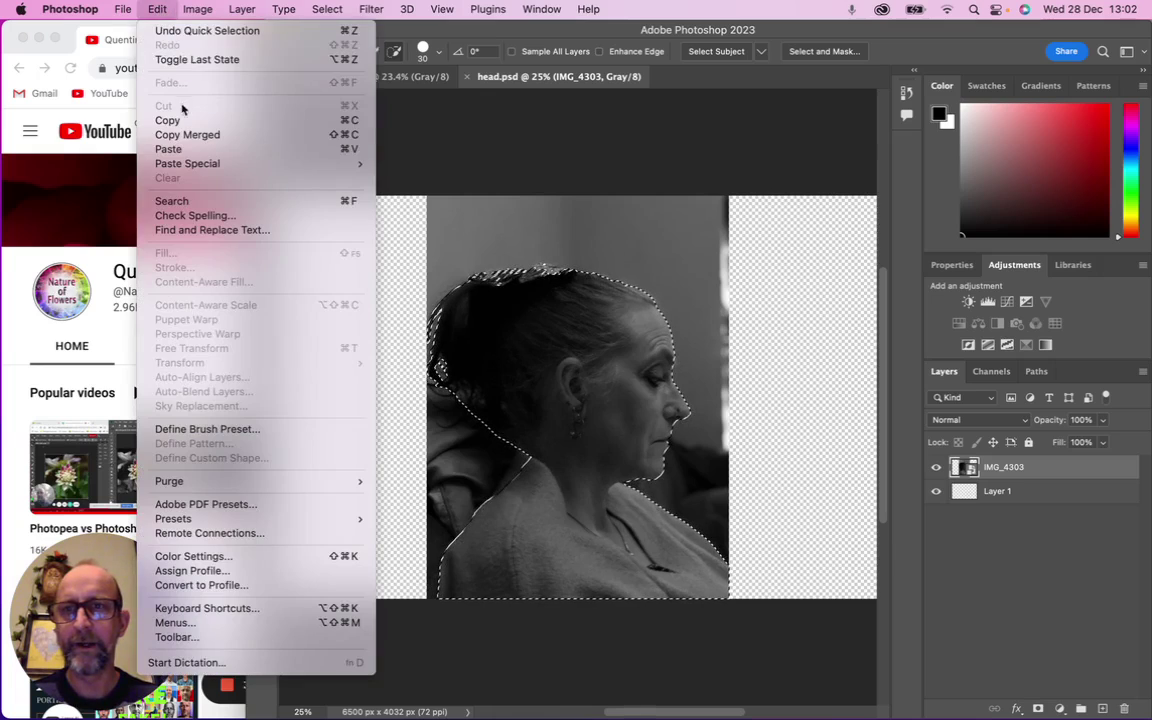
click(172, 120)
click(158, 9)
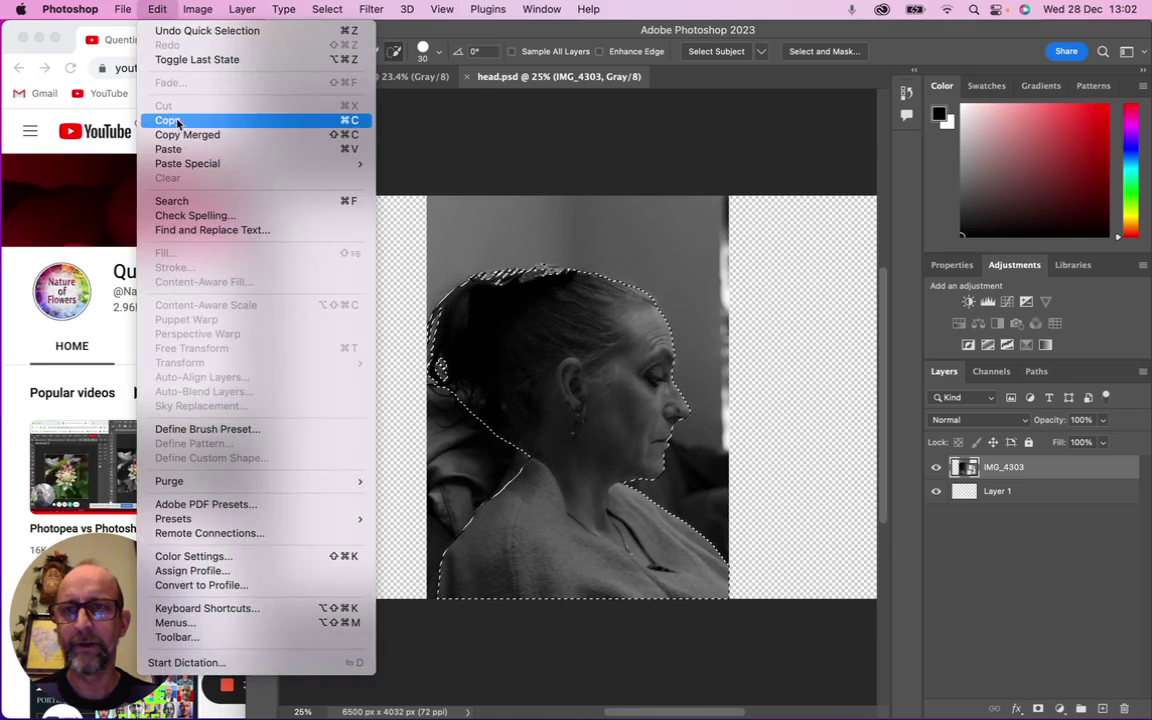
click(168, 149)
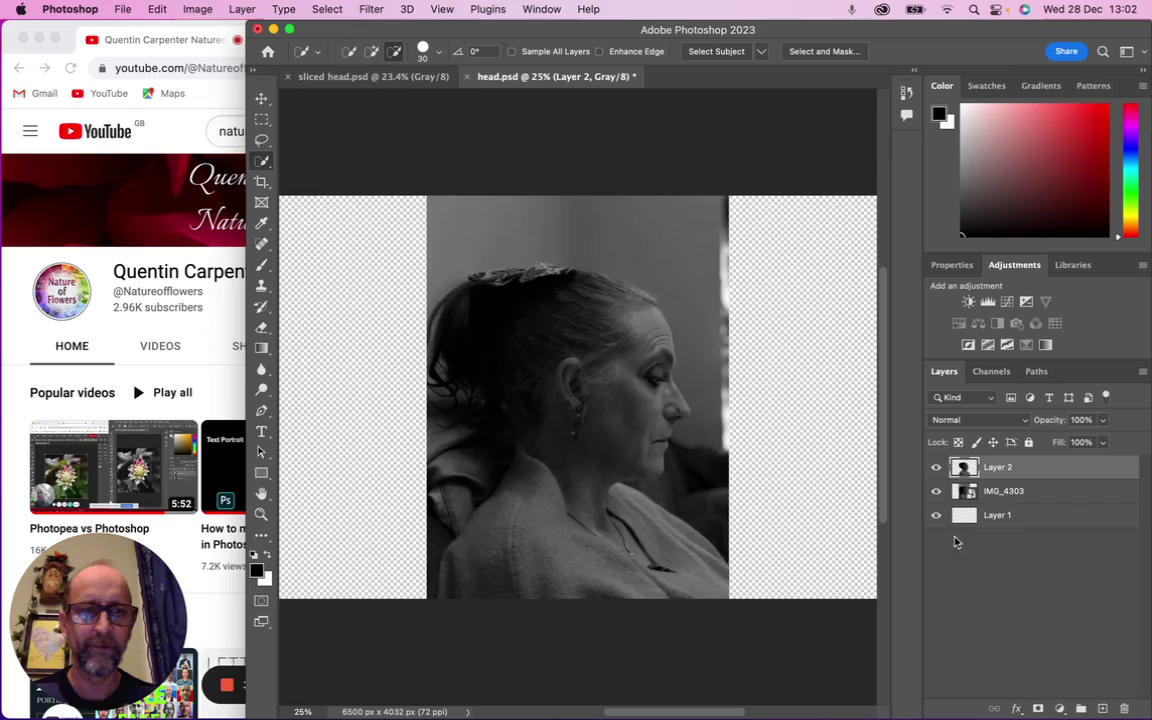
click(936, 493)
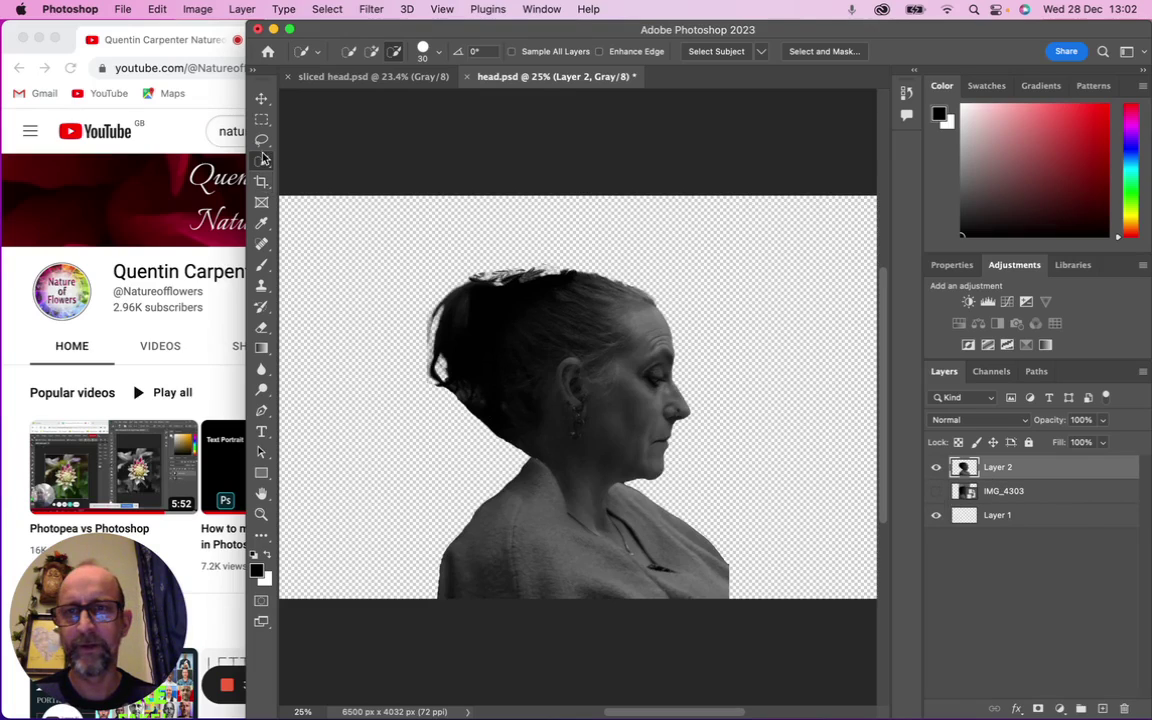
Lasso the top of the hair, cut and paste it onto Layer 3, and move it up-left
key(l)
mouse_move(404, 293)
mouse_down()
mouse_move(396, 351)
mouse_move(409, 380)
mouse_move(506, 349)
mouse_move(652, 331)
mouse_move(684, 306)
mouse_move(593, 245)
mouse_move(528, 245)
mouse_move(408, 297)
mouse_up()
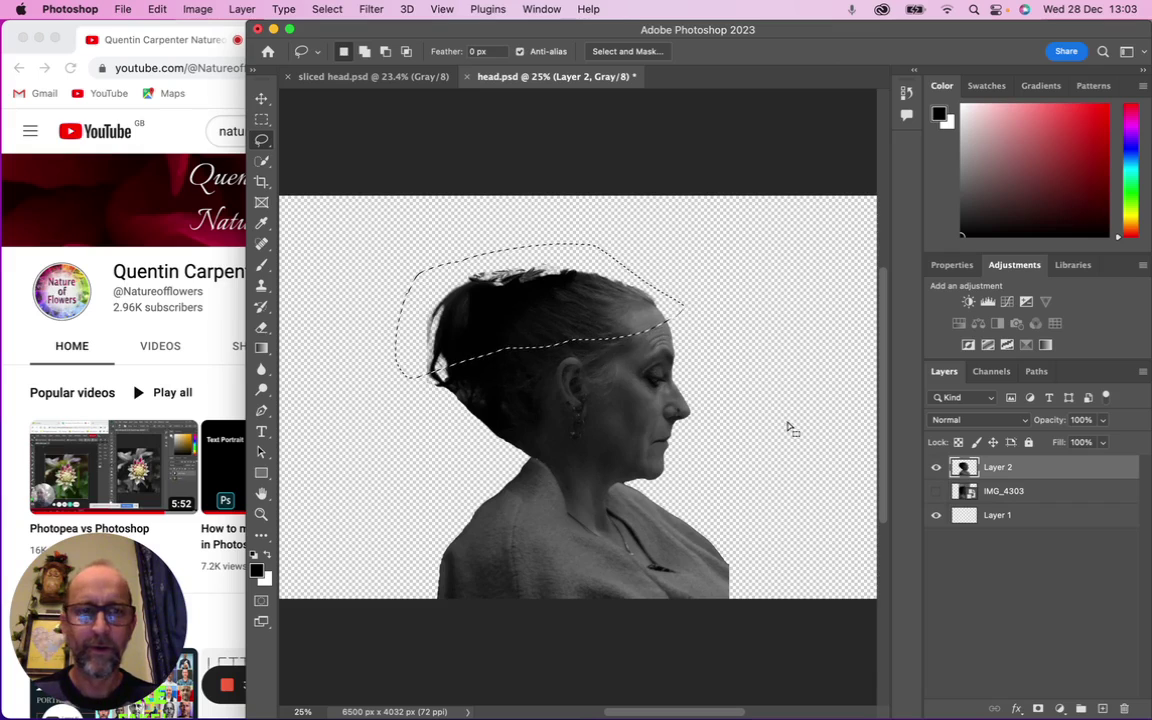
click(155, 9)
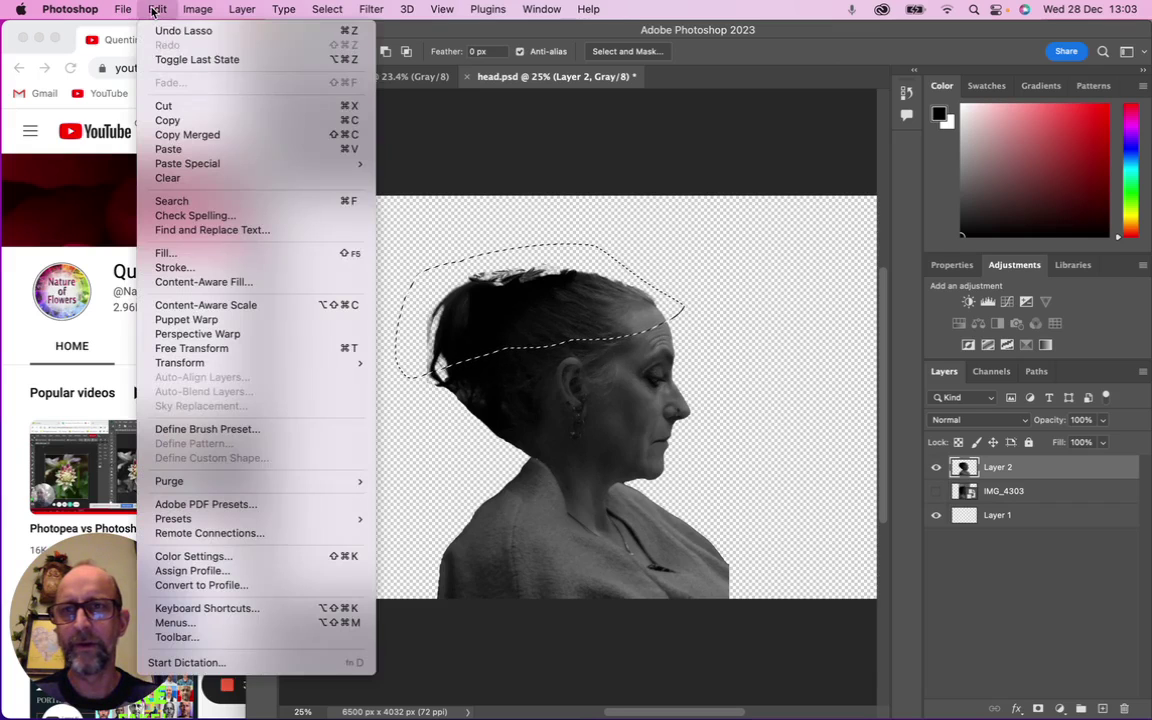
click(164, 106)
click(157, 9)
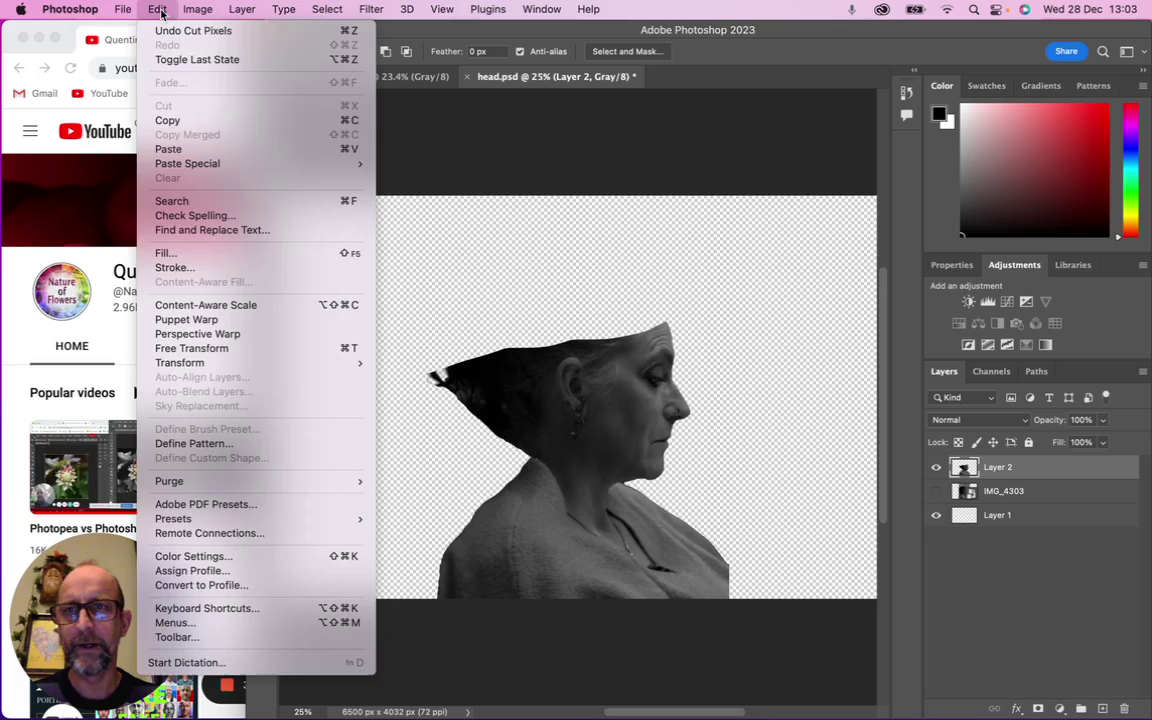
click(190, 152)
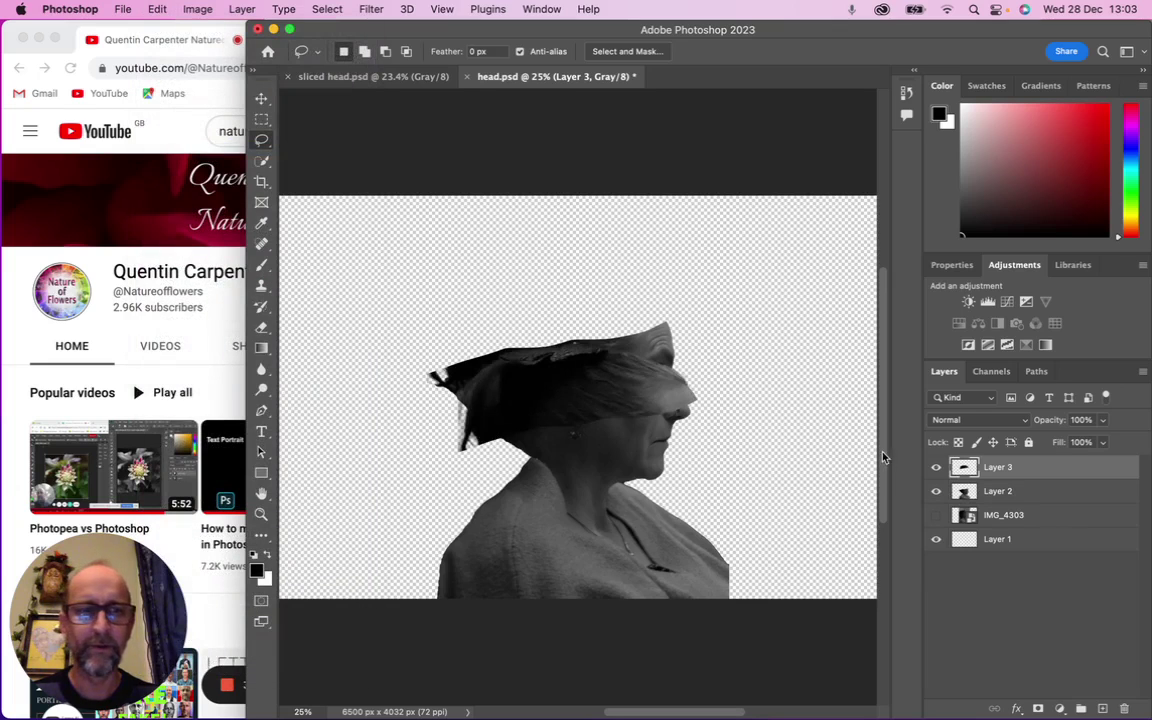
key(v)
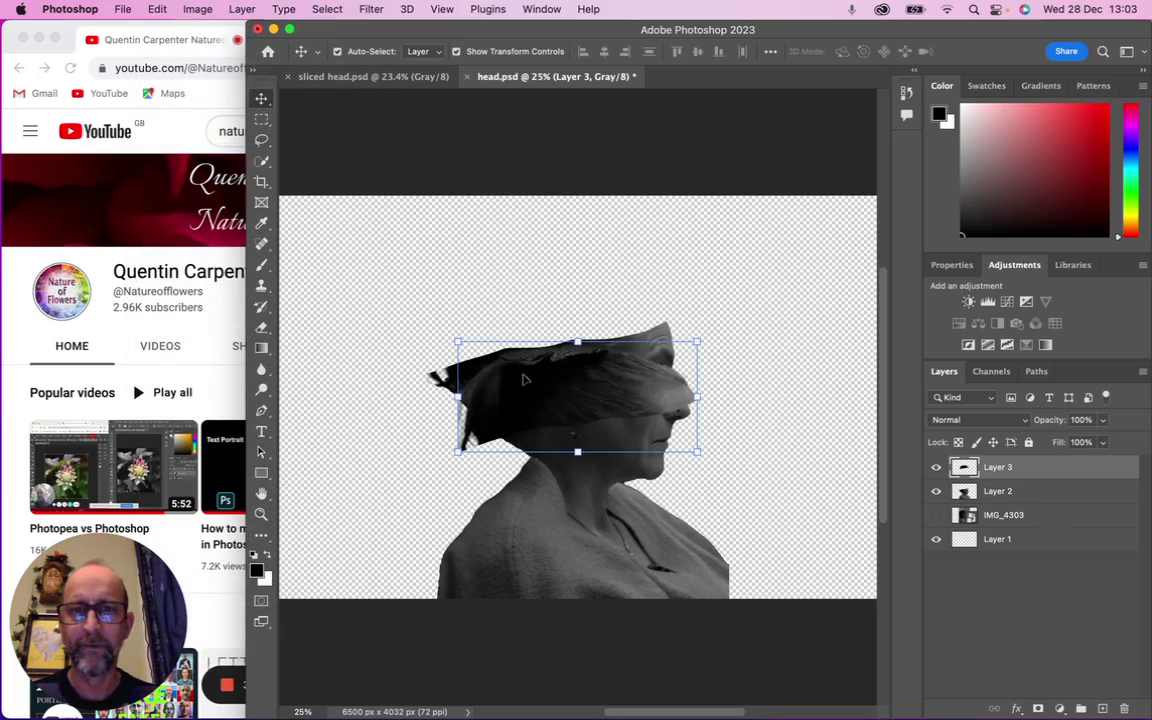
mouse_move(540, 393)
mouse_down()
mouse_move(454, 306)
mouse_move(462, 285)
mouse_up()
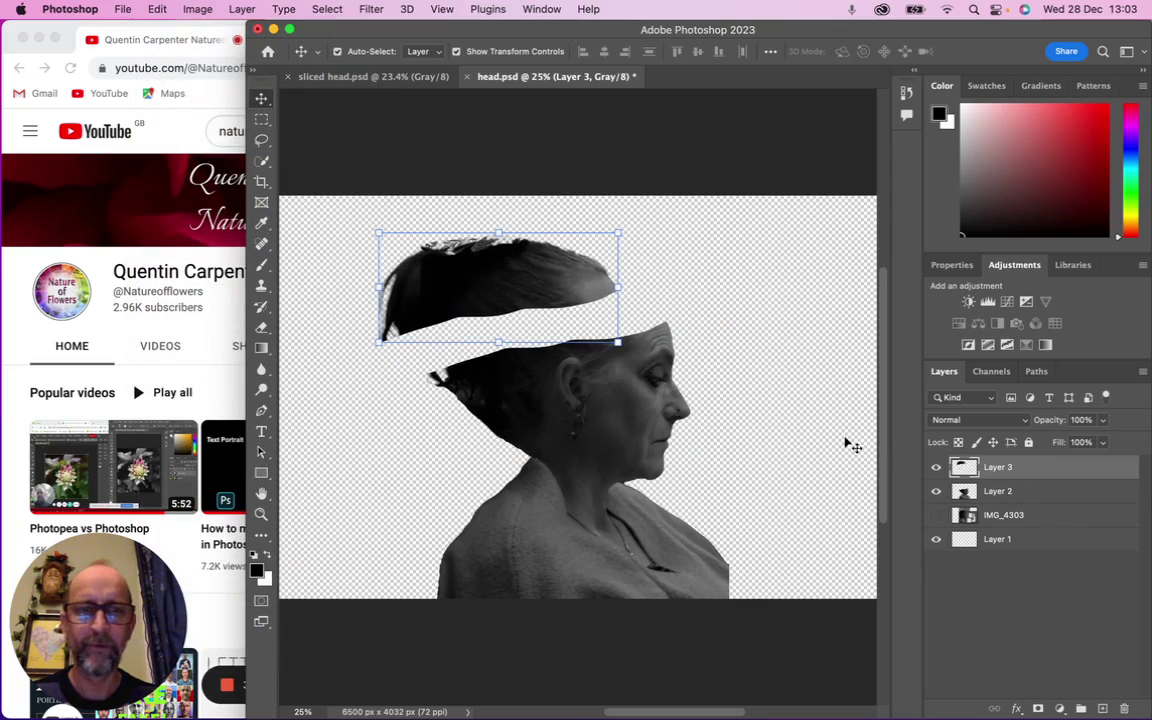
From Layer 2, lasso the band from hairline to nose and cut-paste it onto Layer 4
click(993, 493)
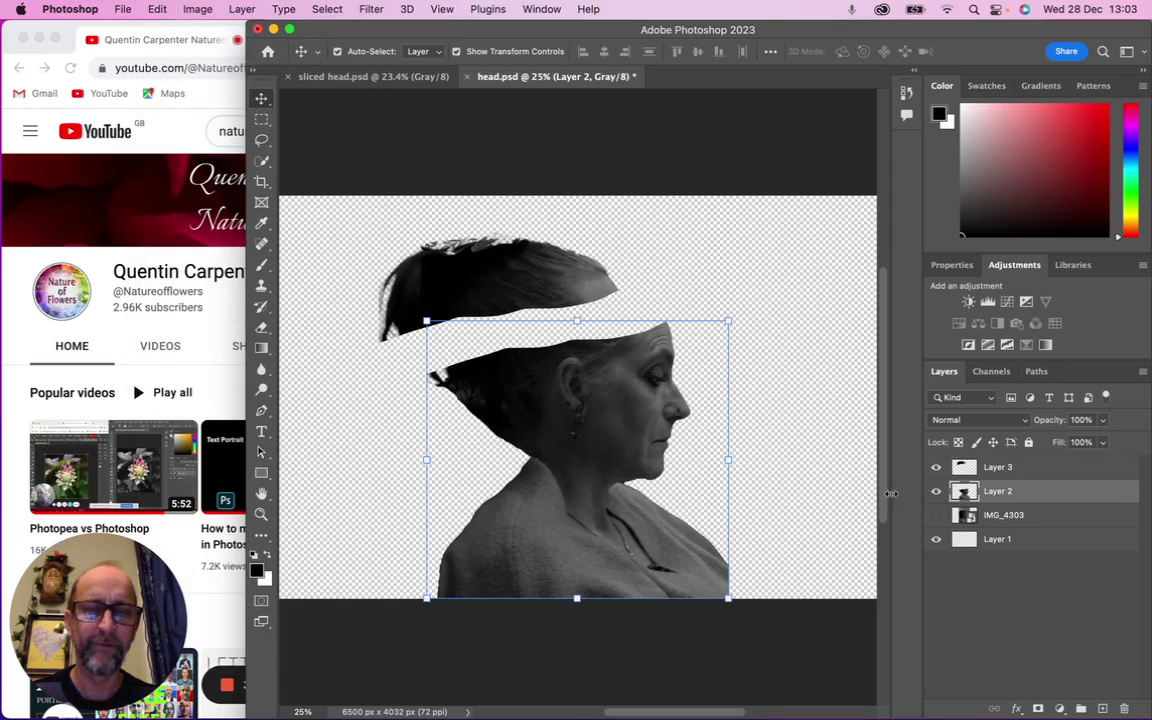
key(l)
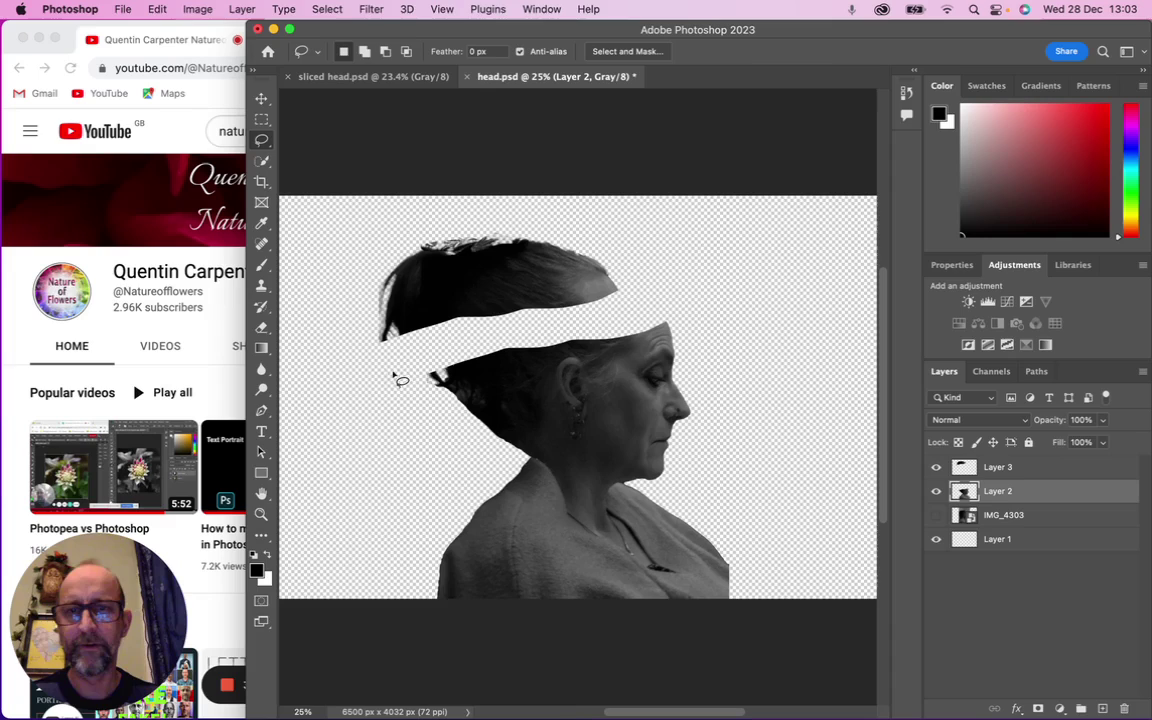
mouse_move(400, 365)
mouse_down()
mouse_move(438, 418)
mouse_move(476, 425)
mouse_move(674, 413)
mouse_move(708, 382)
mouse_move(676, 312)
mouse_move(405, 327)
mouse_move(362, 342)
mouse_up()
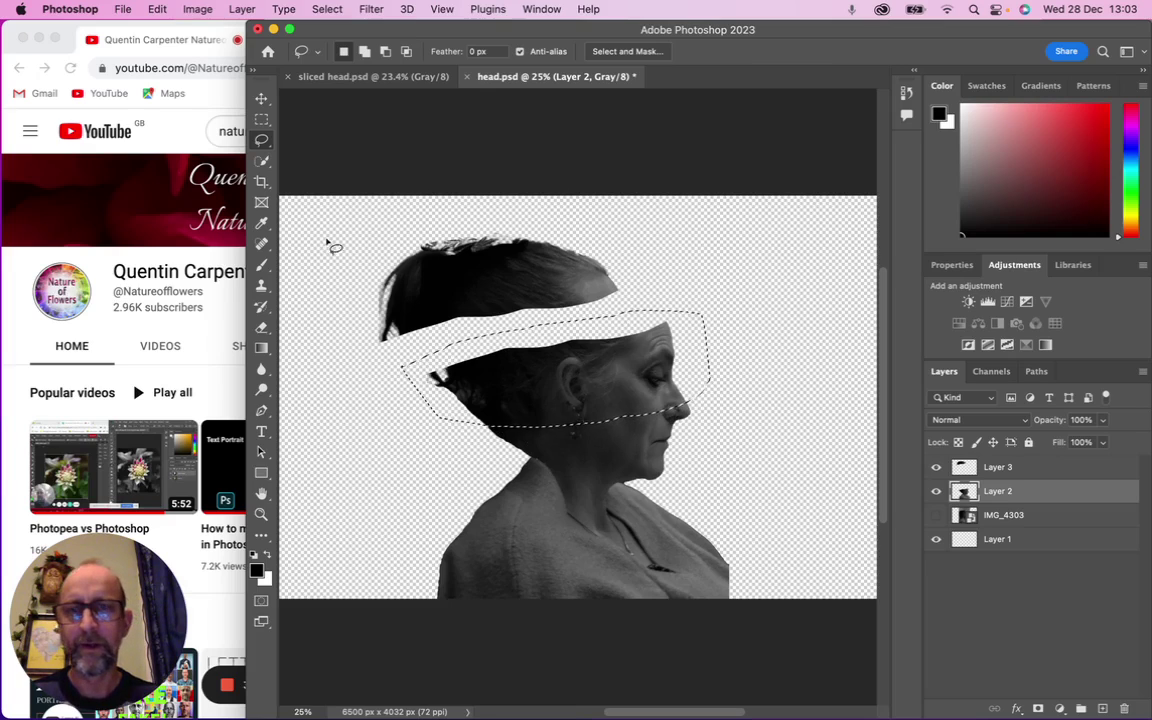
click(157, 9)
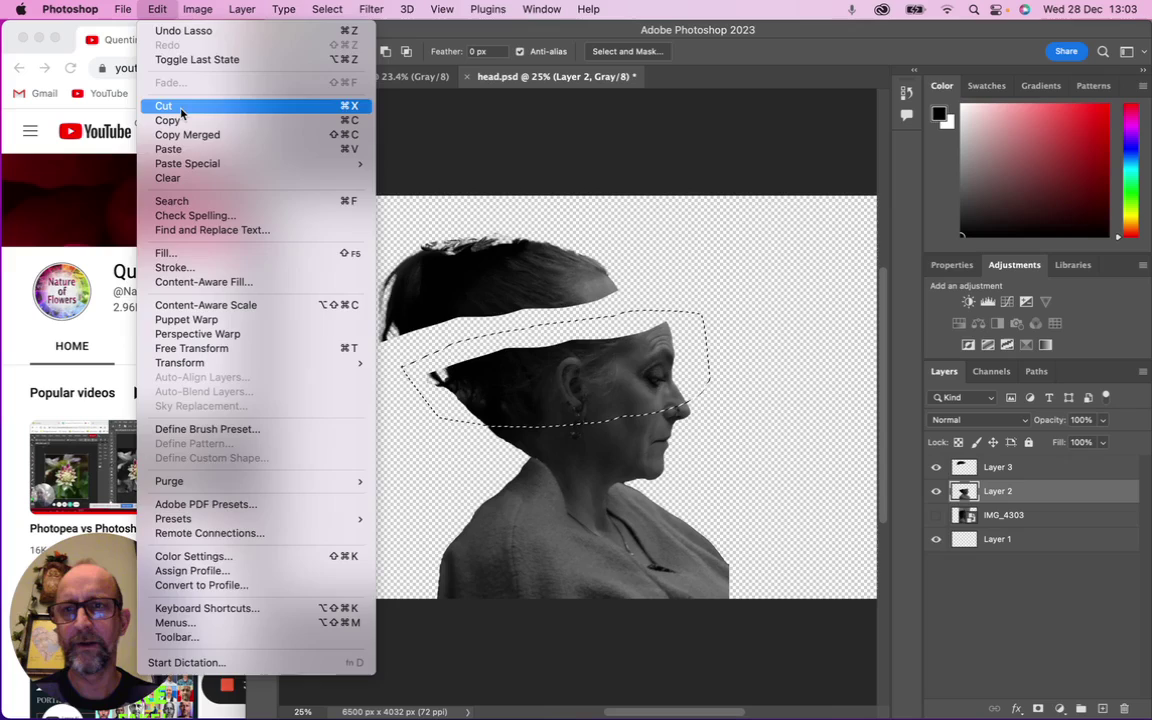
click(181, 111)
click(157, 9)
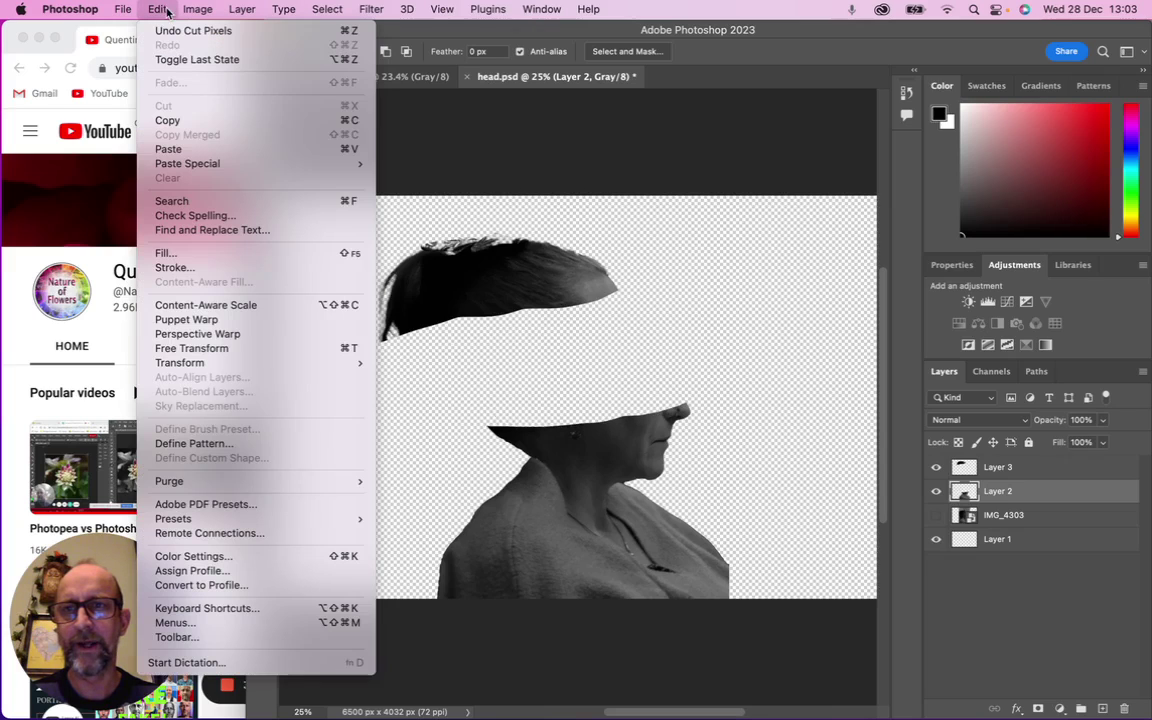
click(178, 150)
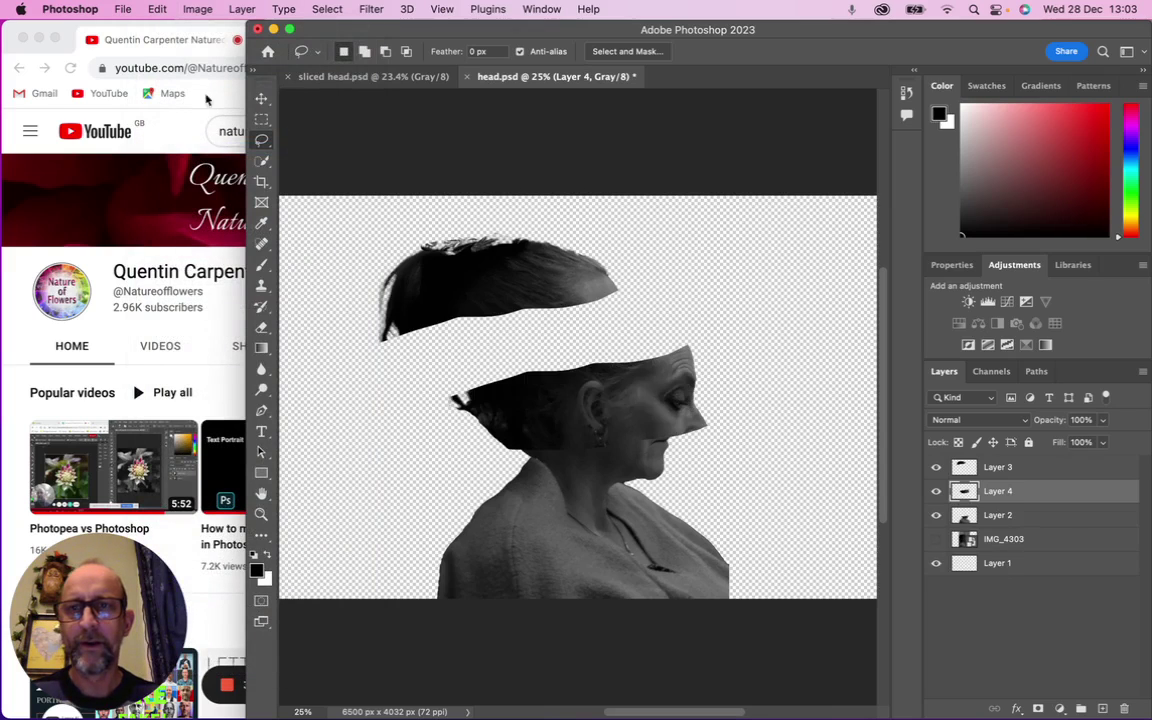
click(261, 99)
Move the face slice up-left under the hair and tilt it about 9° counter-clockwise
click(458, 346)
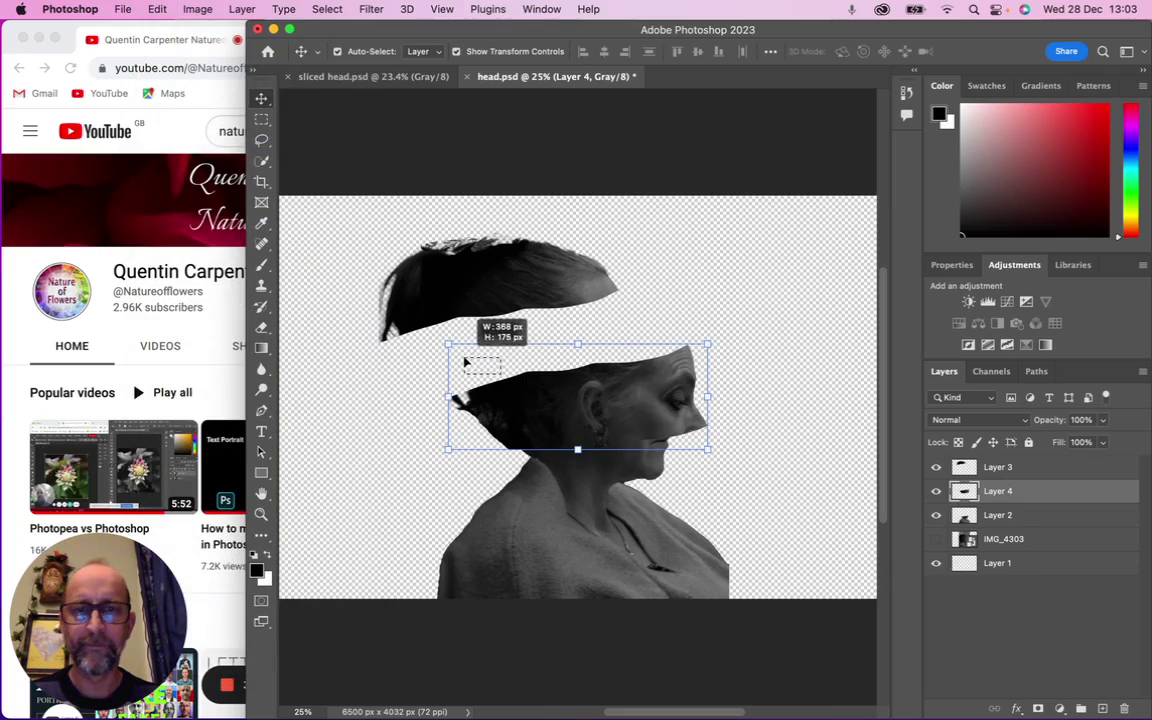
drag(525, 401, 477, 369)
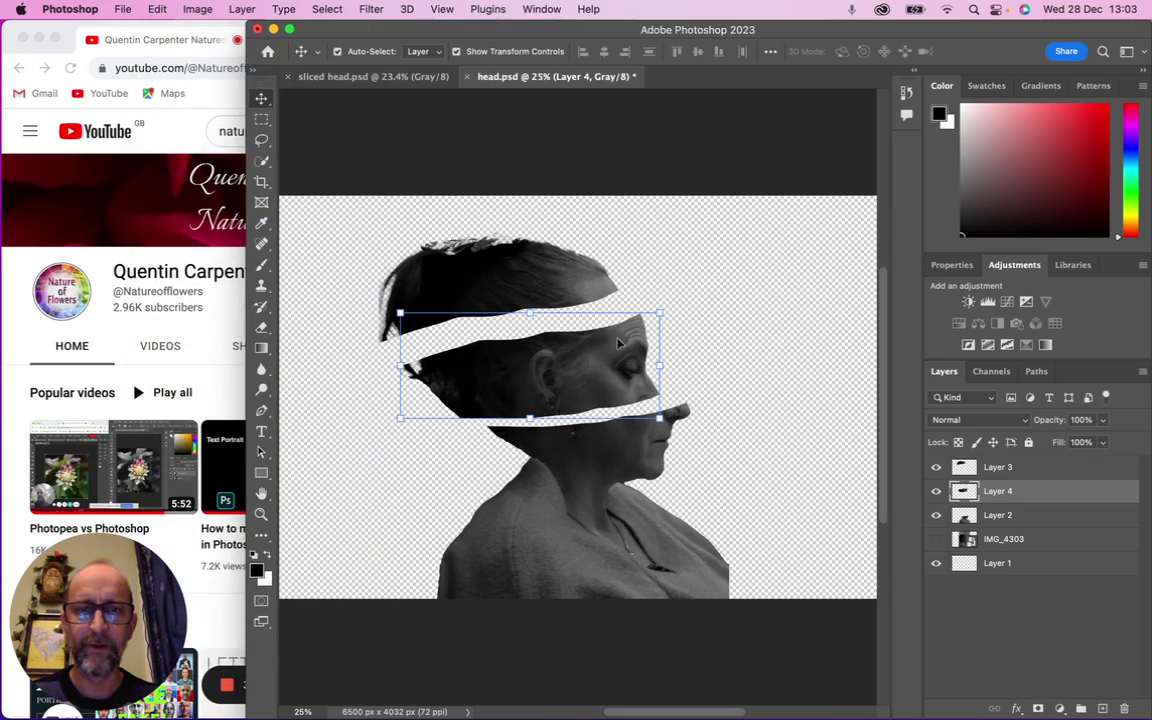
click(662, 302)
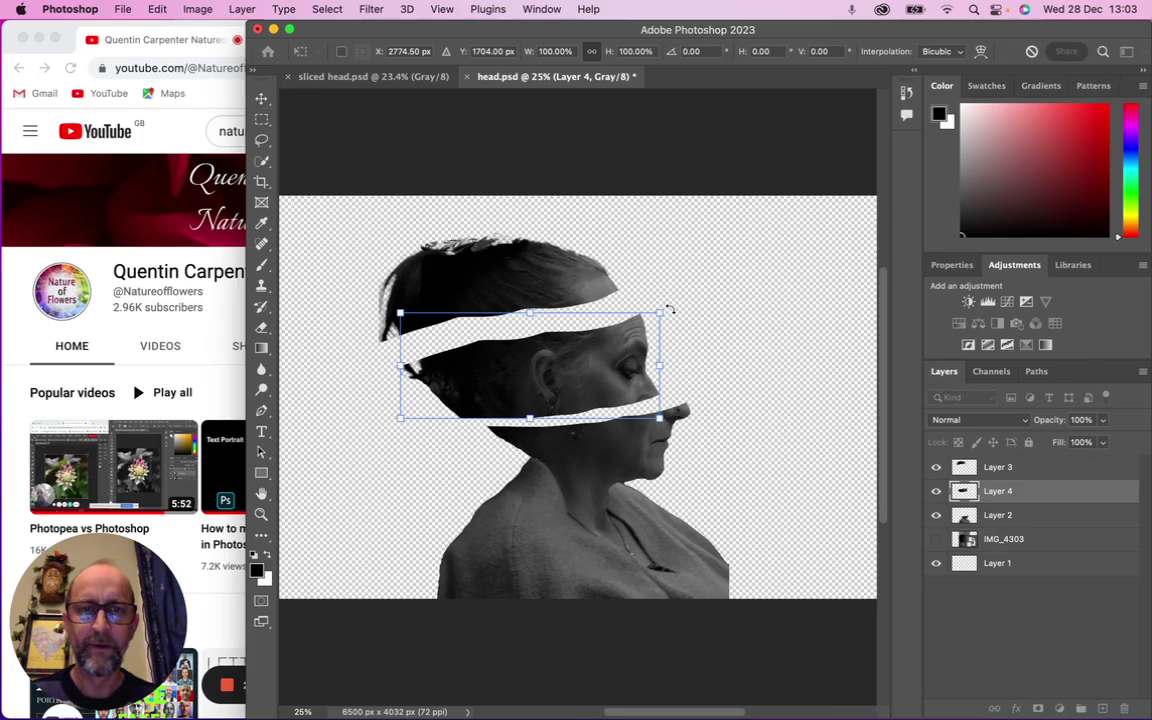
drag(669, 309, 654, 290)
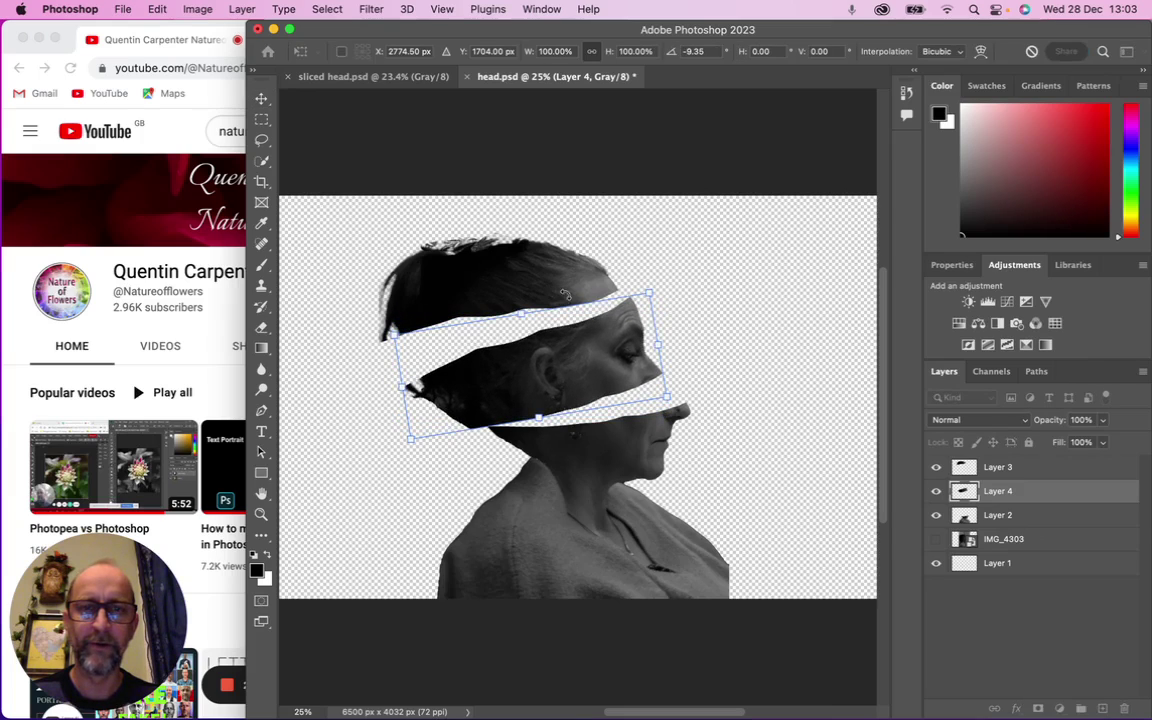
Rotate the Layer 3 hair slice about 15° counter-clockwise, shift it left, and commit the transform
click(1011, 468)
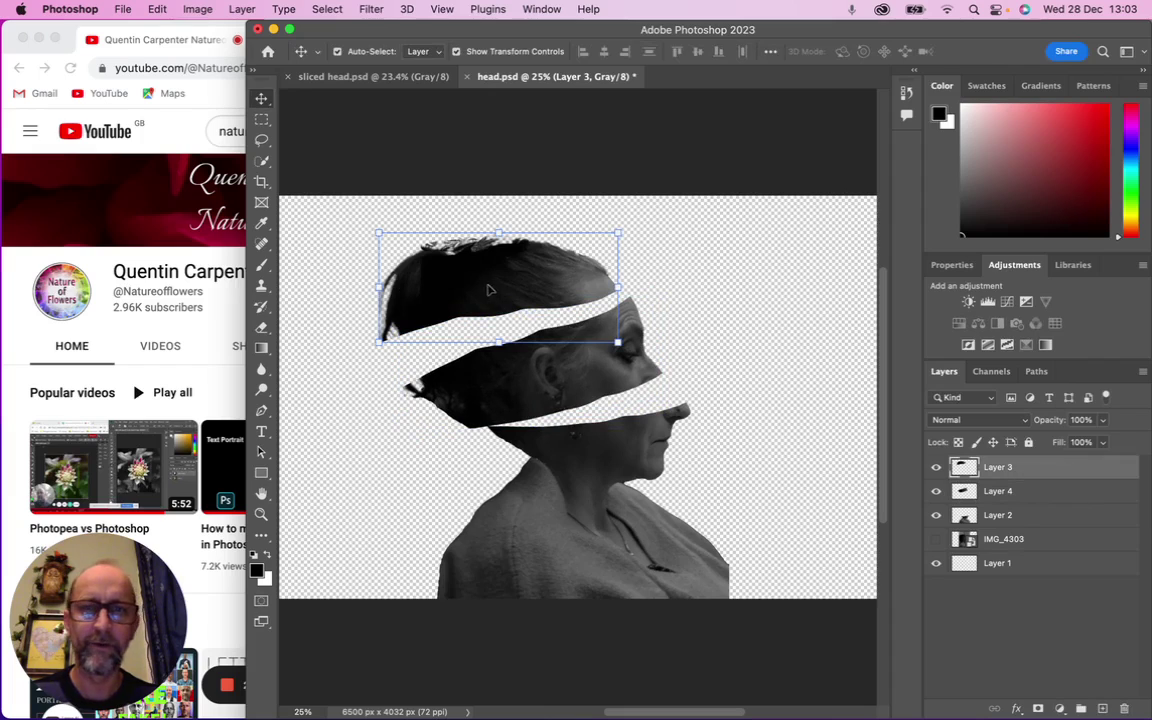
drag(637, 228, 605, 196)
drag(550, 252, 502, 260)
drag(614, 353, 604, 358)
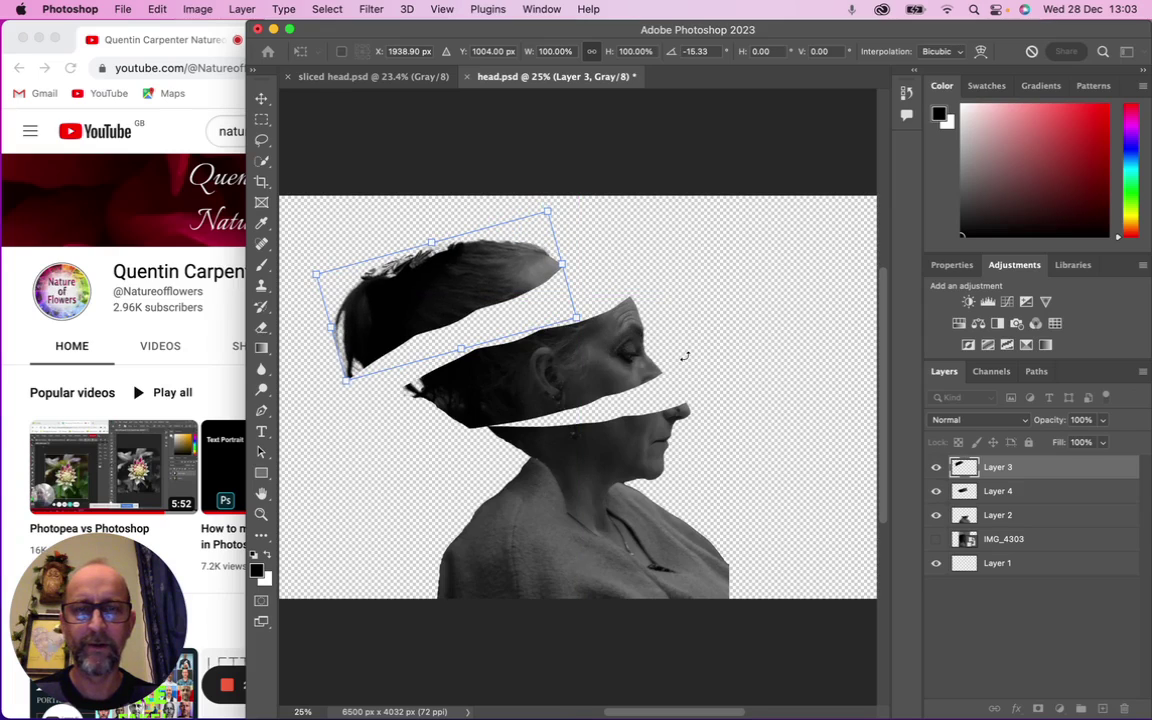
key(Return)
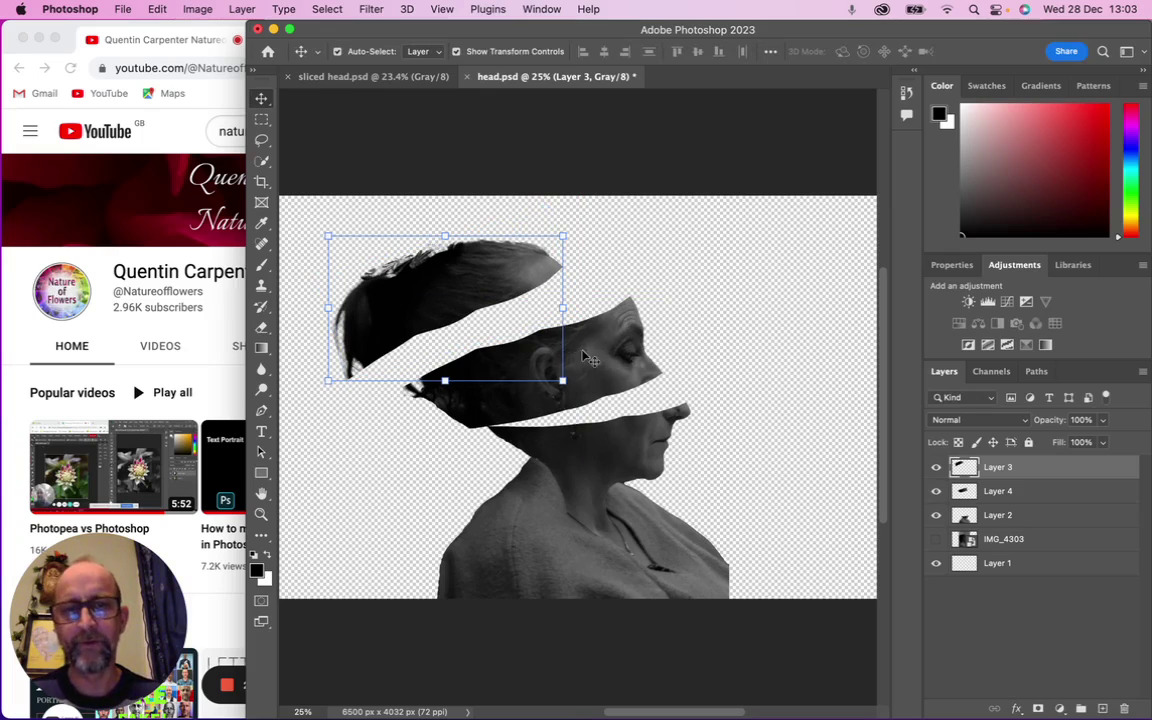
click(262, 142)
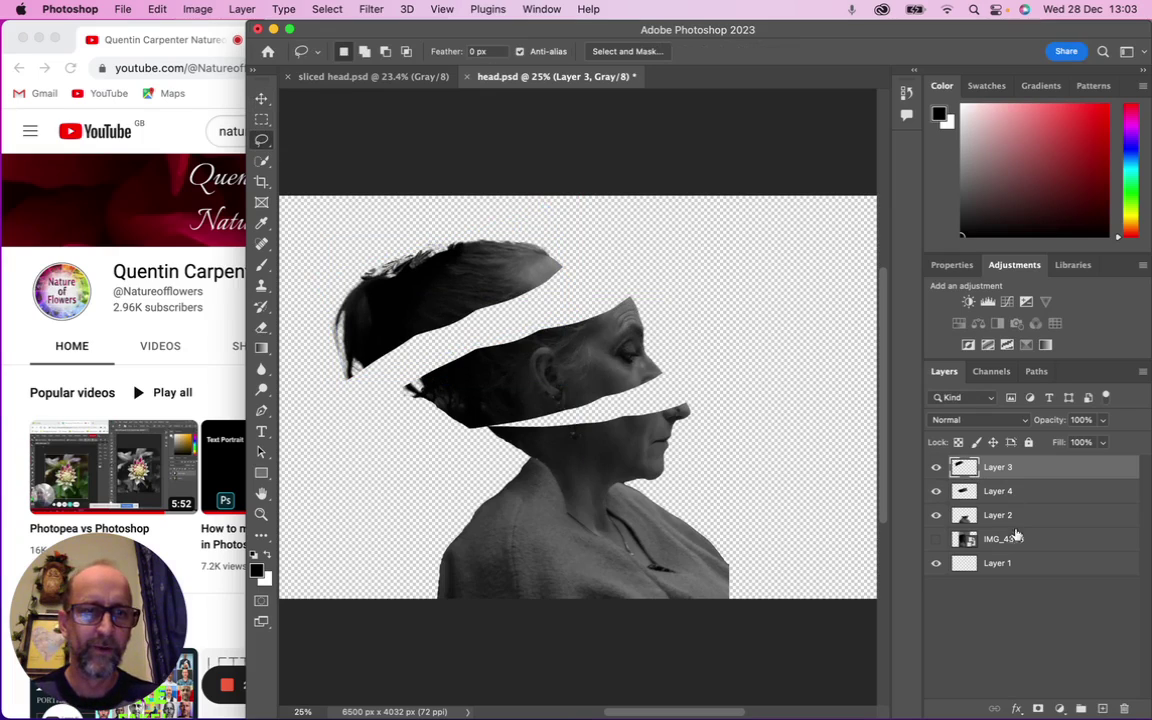
Add an empty layer, then on Layer 4 lasso the top cut face of the middle slice
click(1102, 708)
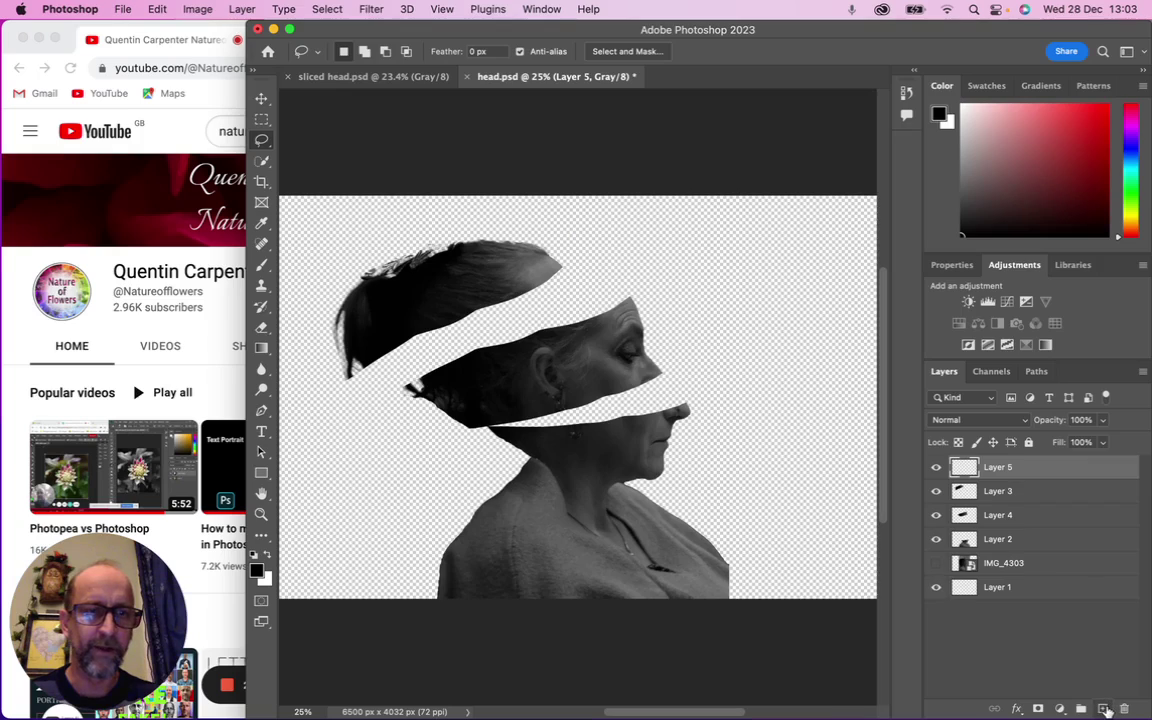
click(1003, 492)
click(1007, 515)
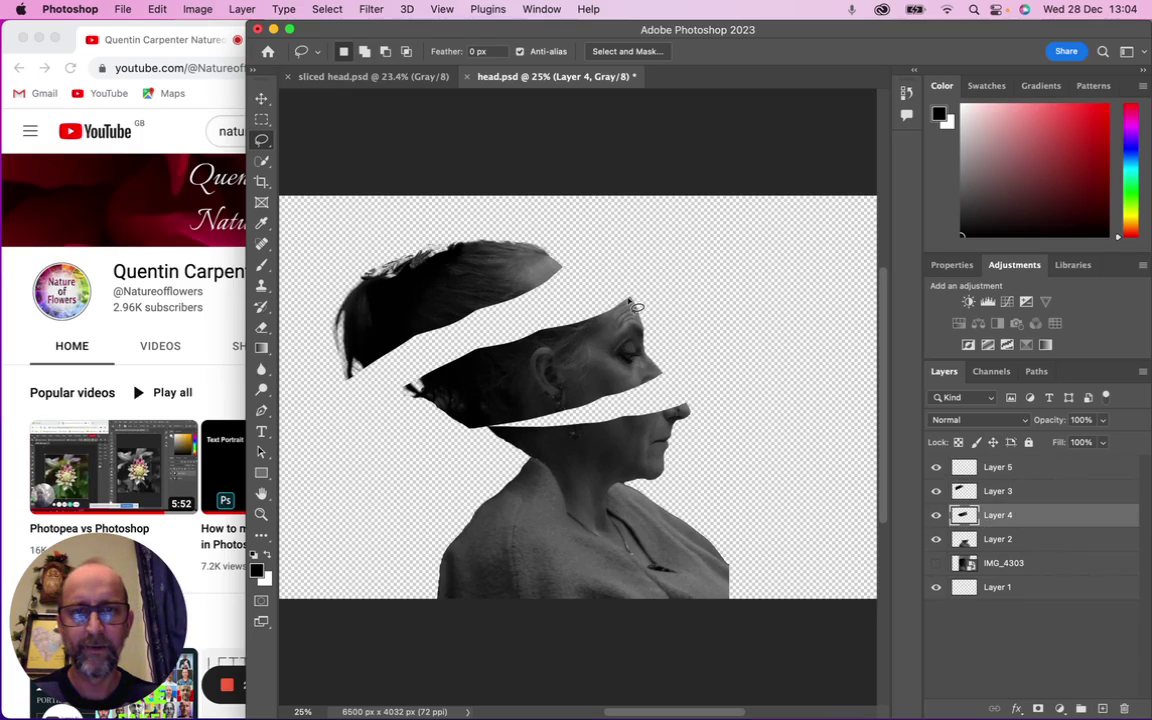
mouse_move(631, 298)
mouse_down()
mouse_move(522, 302)
mouse_move(478, 320)
mouse_move(406, 385)
mouse_move(500, 378)
mouse_move(600, 330)
mouse_move(631, 300)
mouse_up()
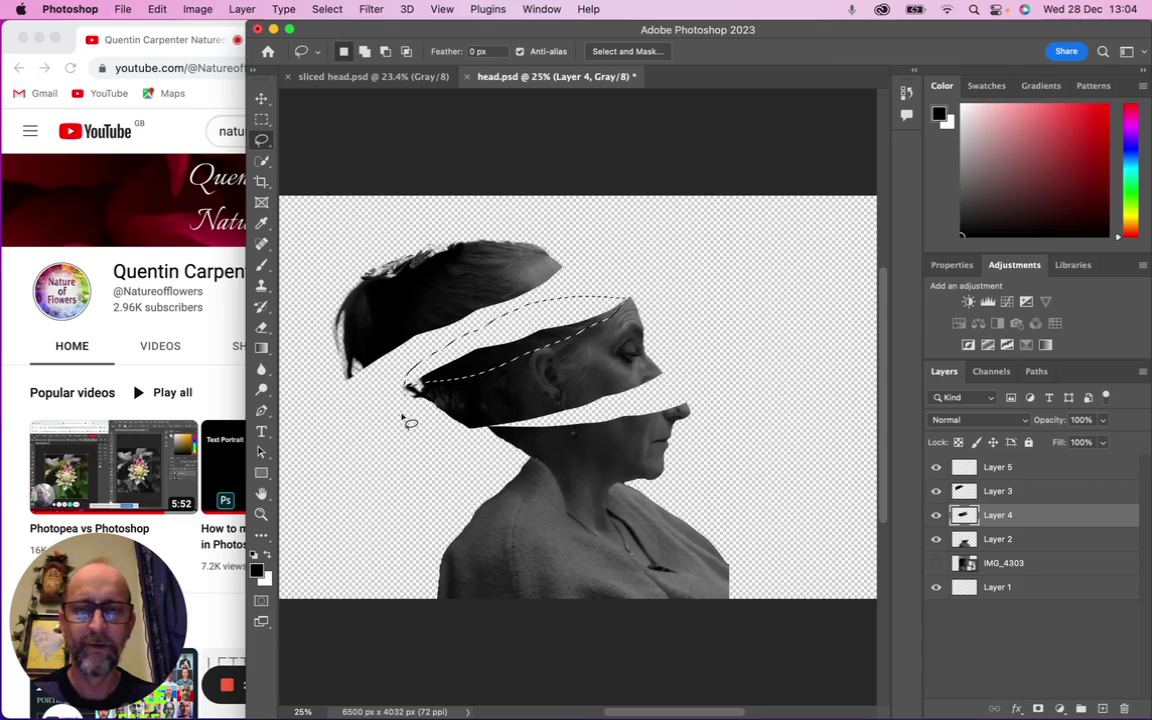
Fill the outlined top cut of the face slice with a black-to-white gradient
click(262, 350)
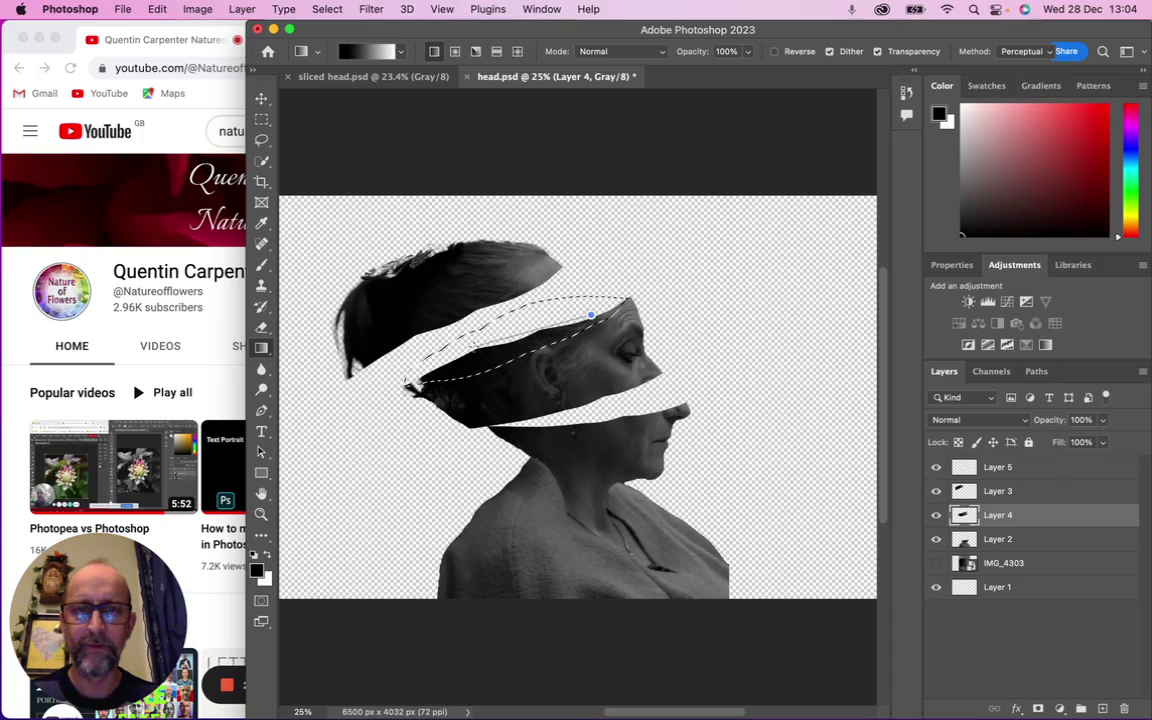
drag(591, 315, 435, 366)
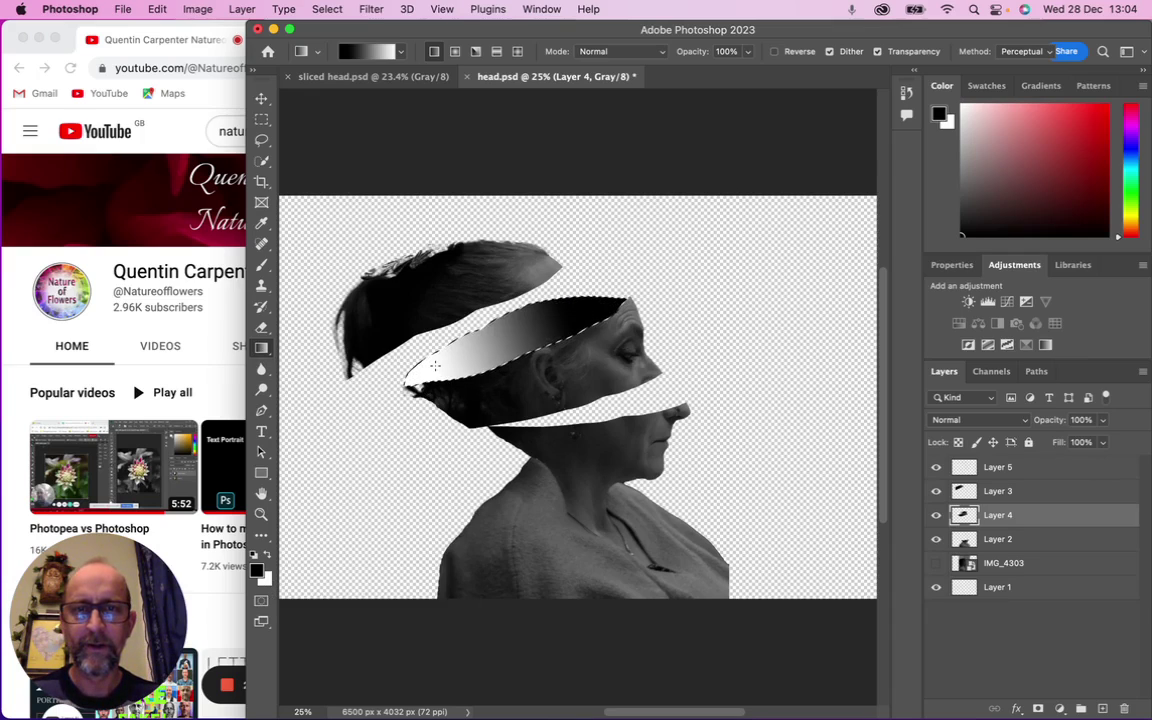
right_click(1005, 527)
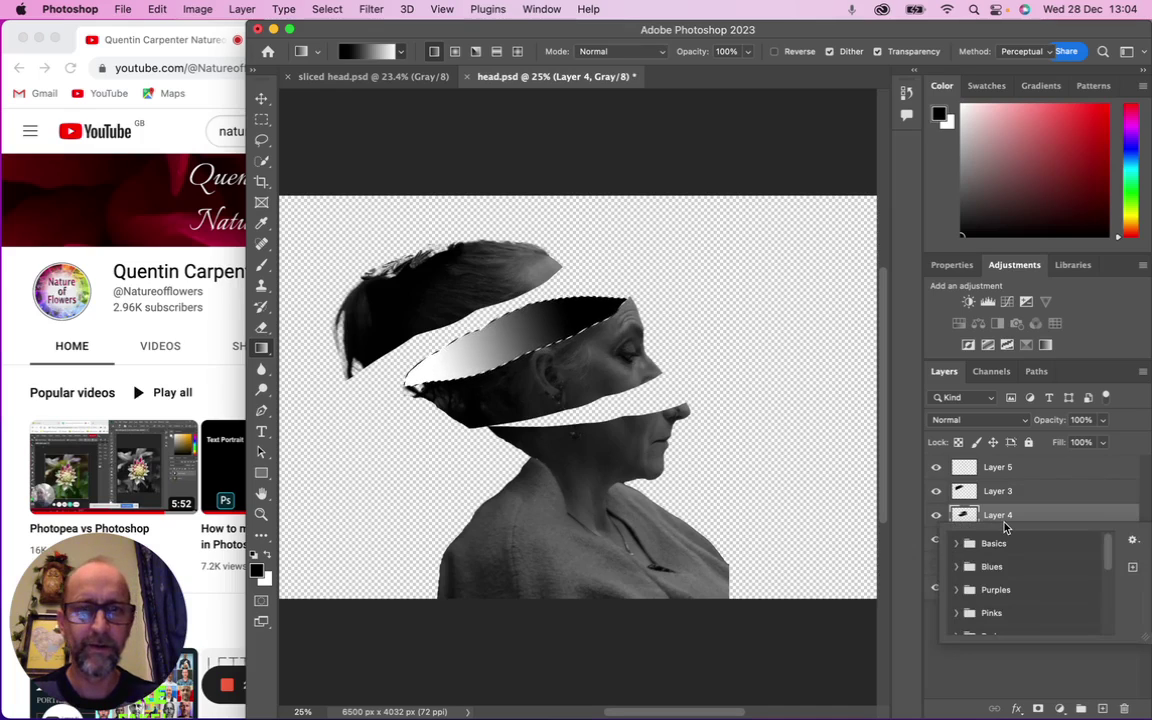
click(1008, 520)
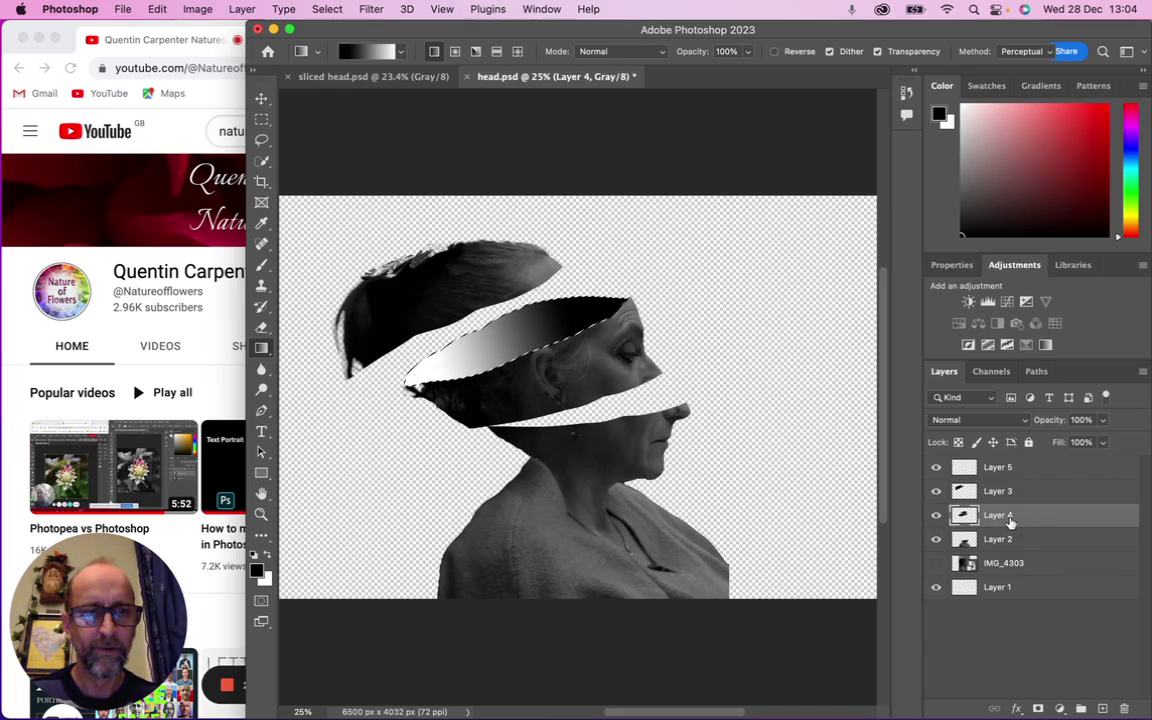
click(1001, 541)
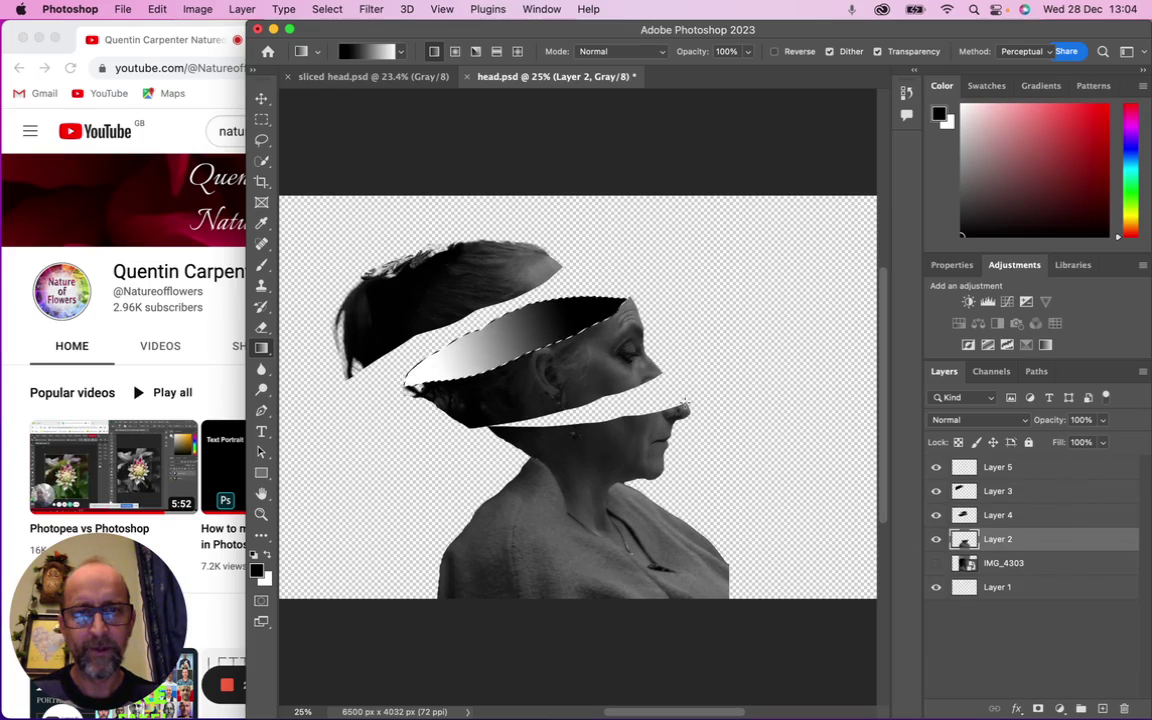
Lasso the lower slice's cut surface from nose to neck and fill it with a gradient across it
mouse_move(684, 405)
mouse_down()
mouse_move(556, 392)
mouse_move(668, 401)
mouse_up()
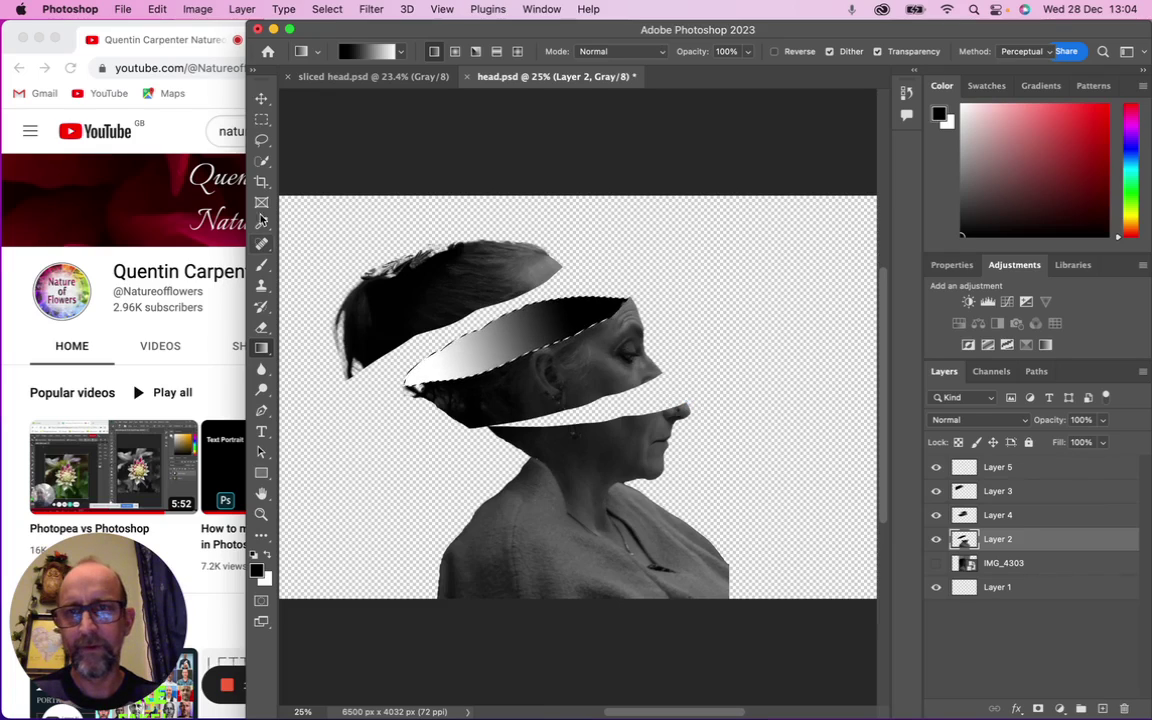
click(262, 144)
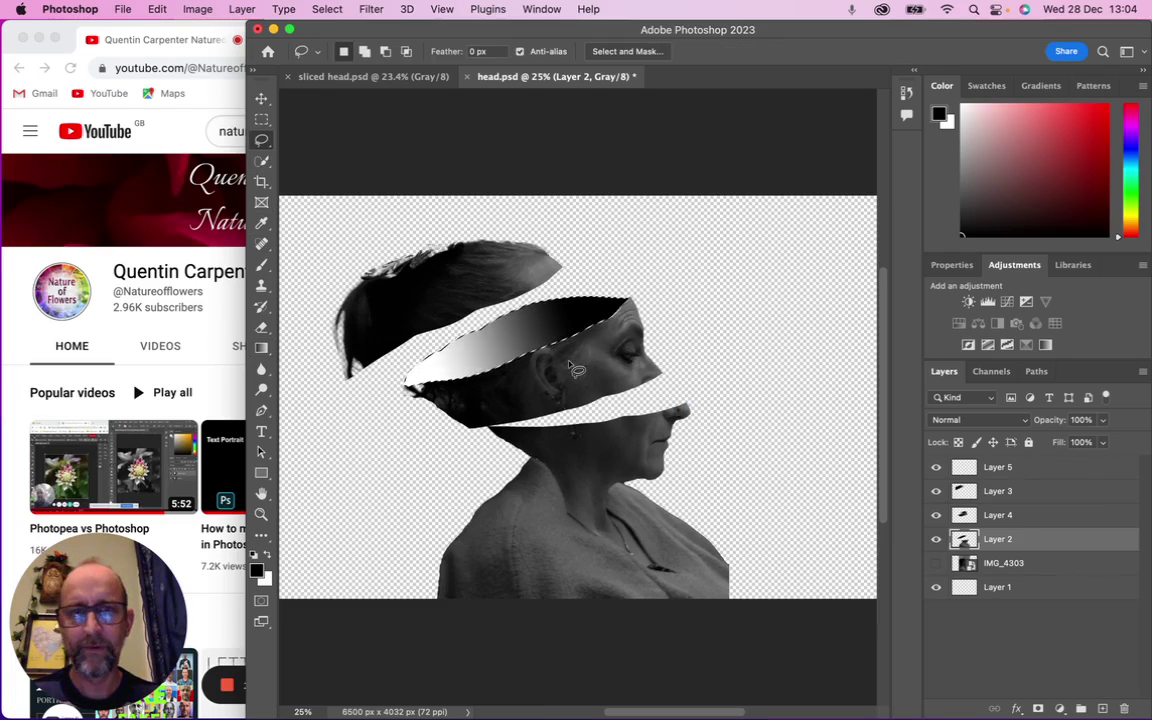
mouse_move(690, 410)
mouse_down()
mouse_move(617, 404)
mouse_move(493, 428)
mouse_move(586, 446)
mouse_move(665, 433)
mouse_move(689, 411)
mouse_up()
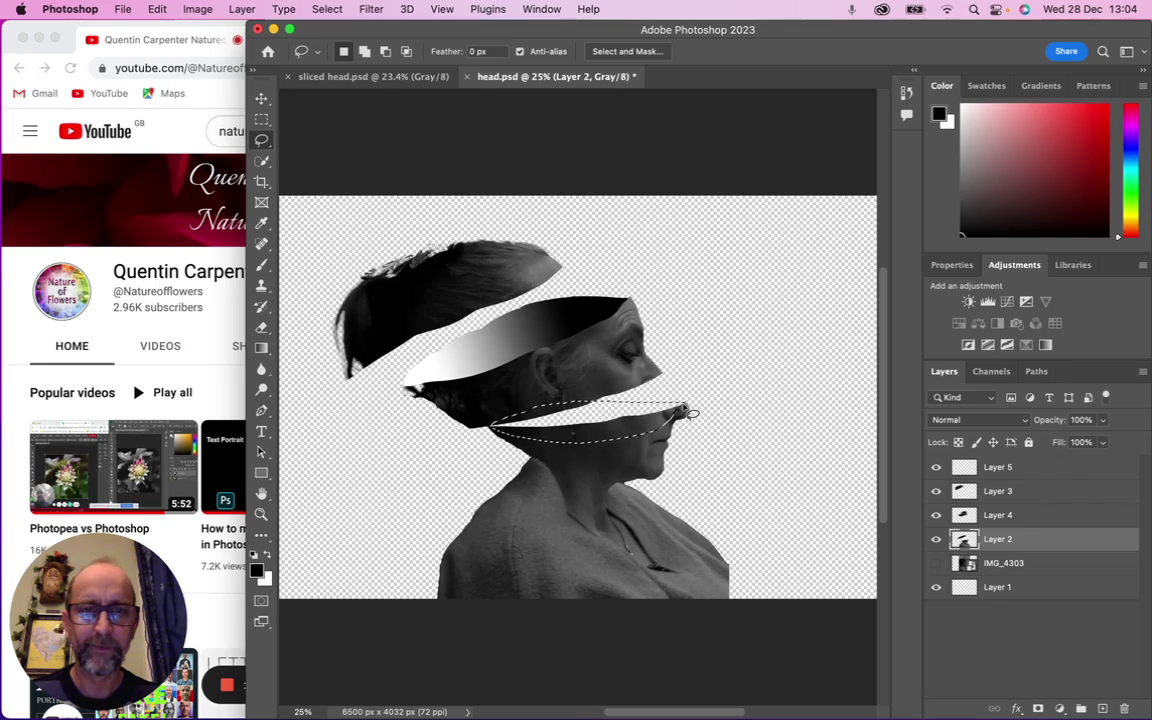
click(261, 347)
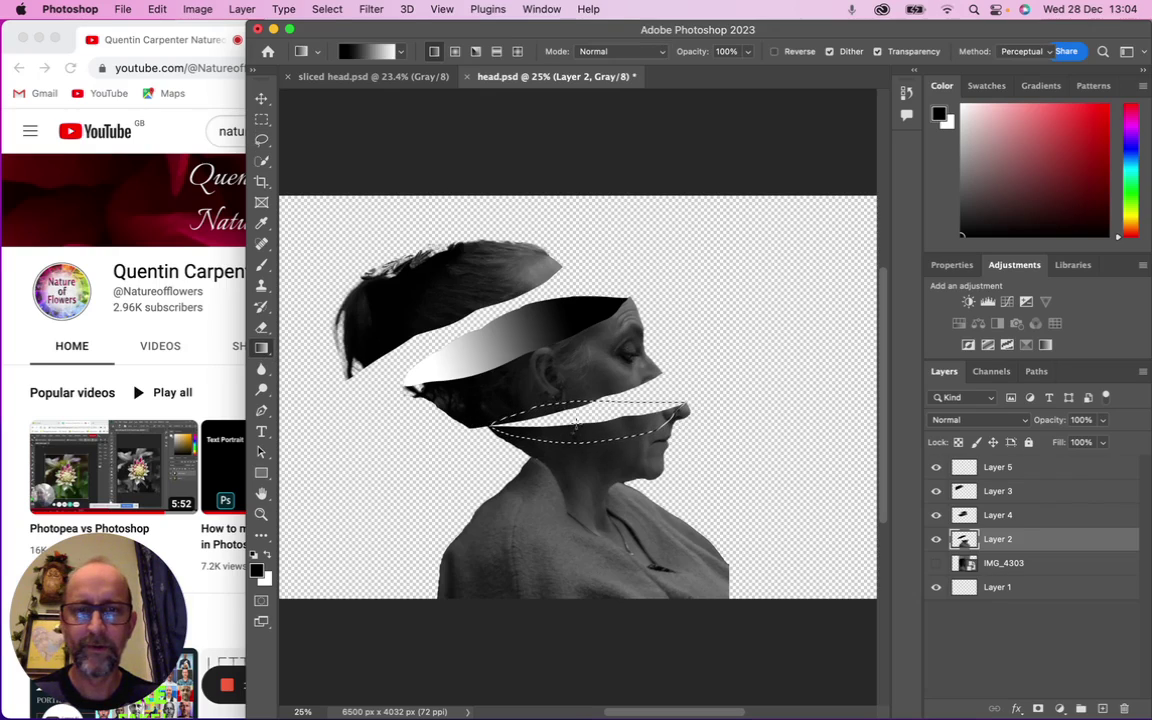
click(531, 424)
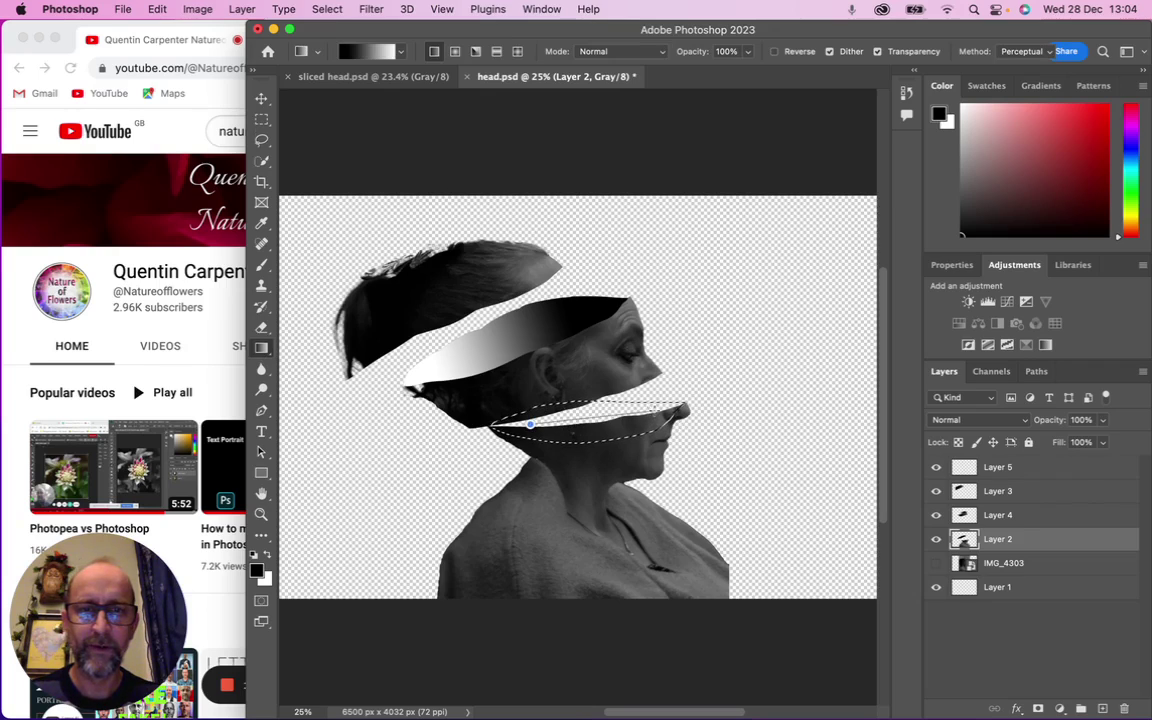
drag(531, 424, 567, 431)
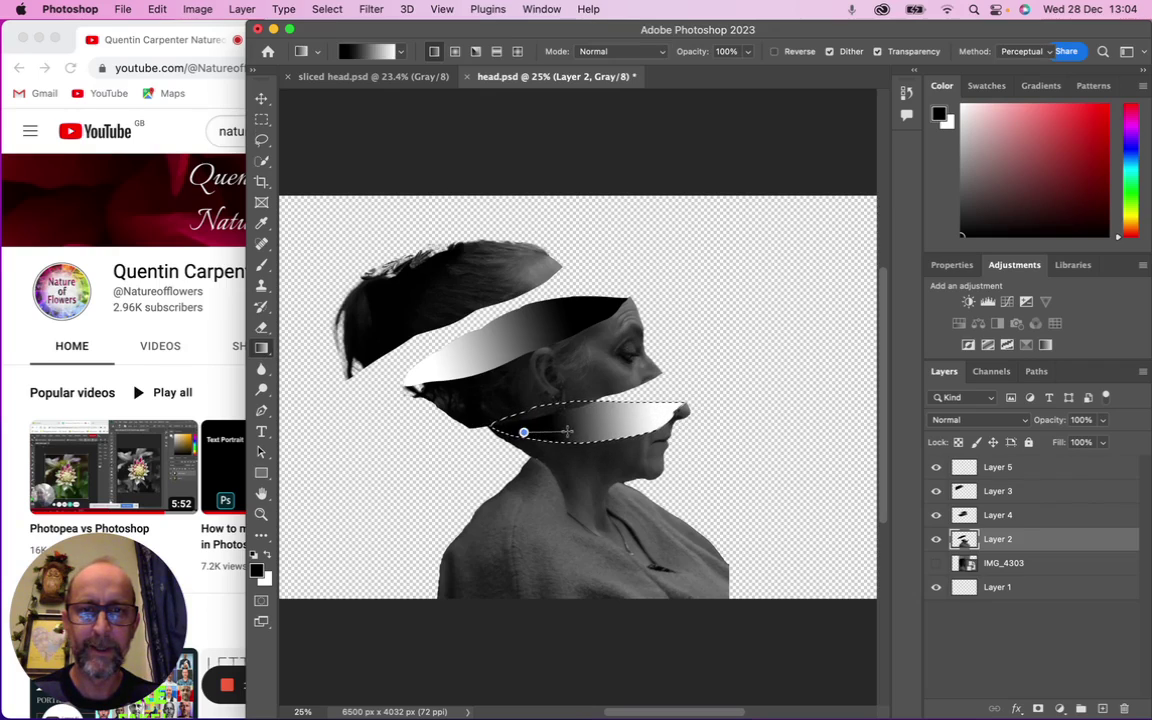
key(Return)
drag(590, 426, 748, 410)
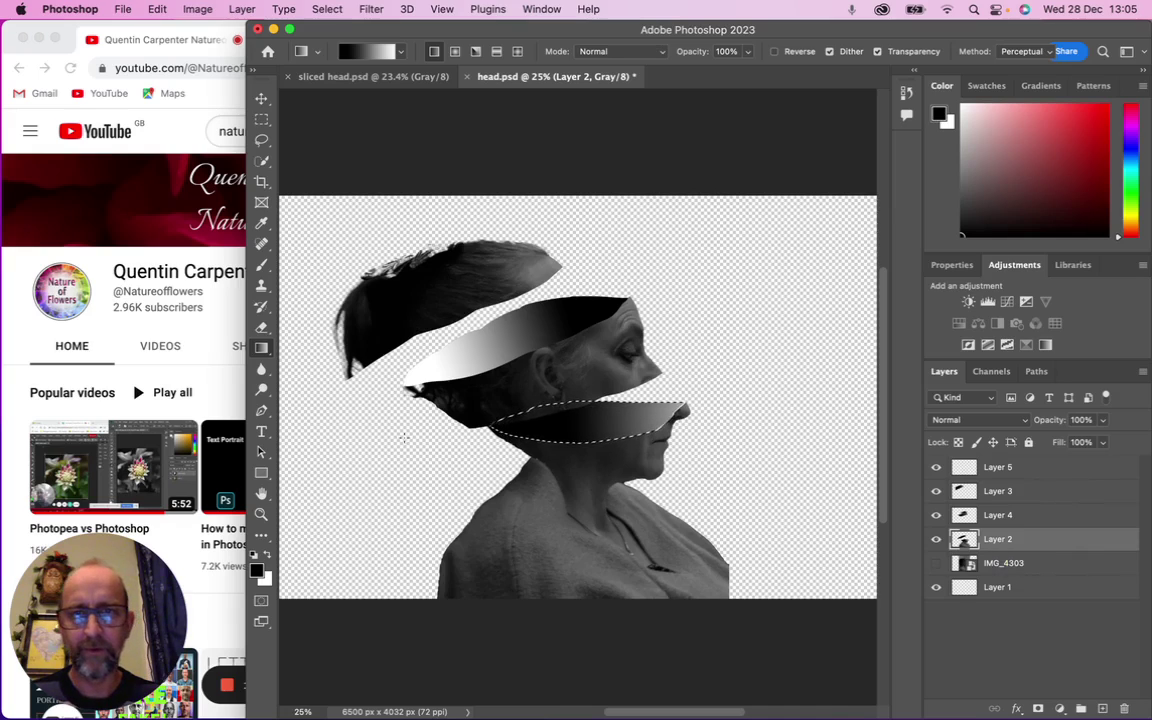
Make Layer 1 the working layer and try a gradient on the background with the Gradient tool
click(261, 98)
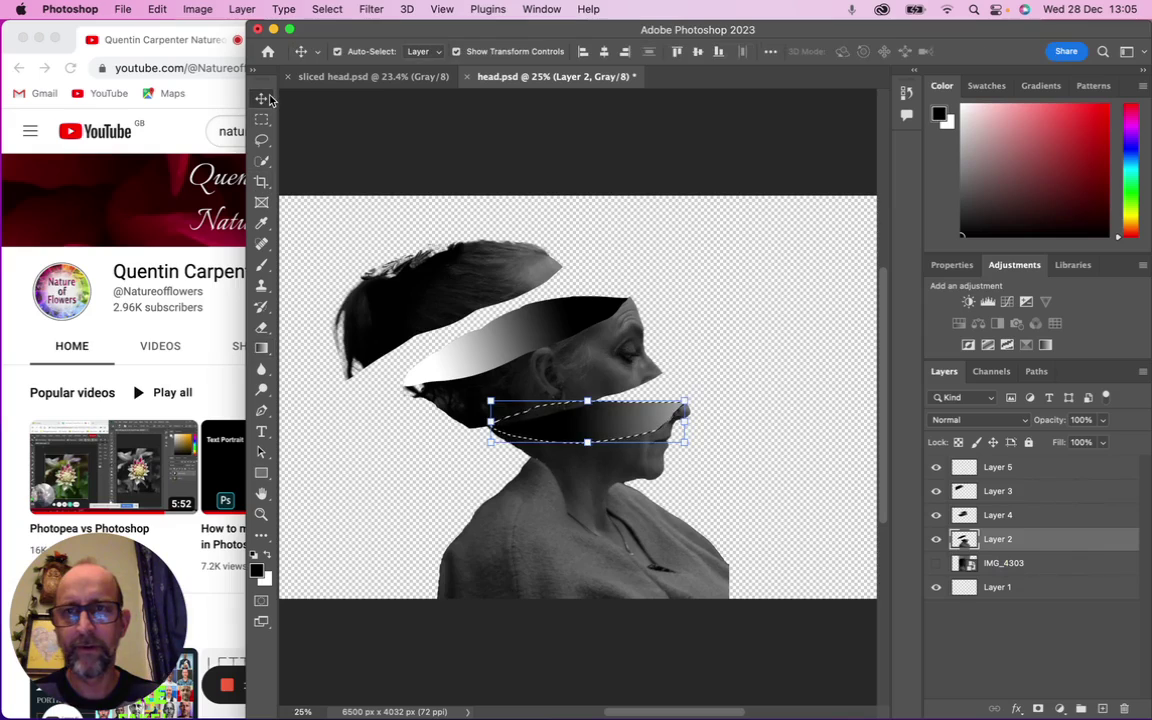
click(1032, 588)
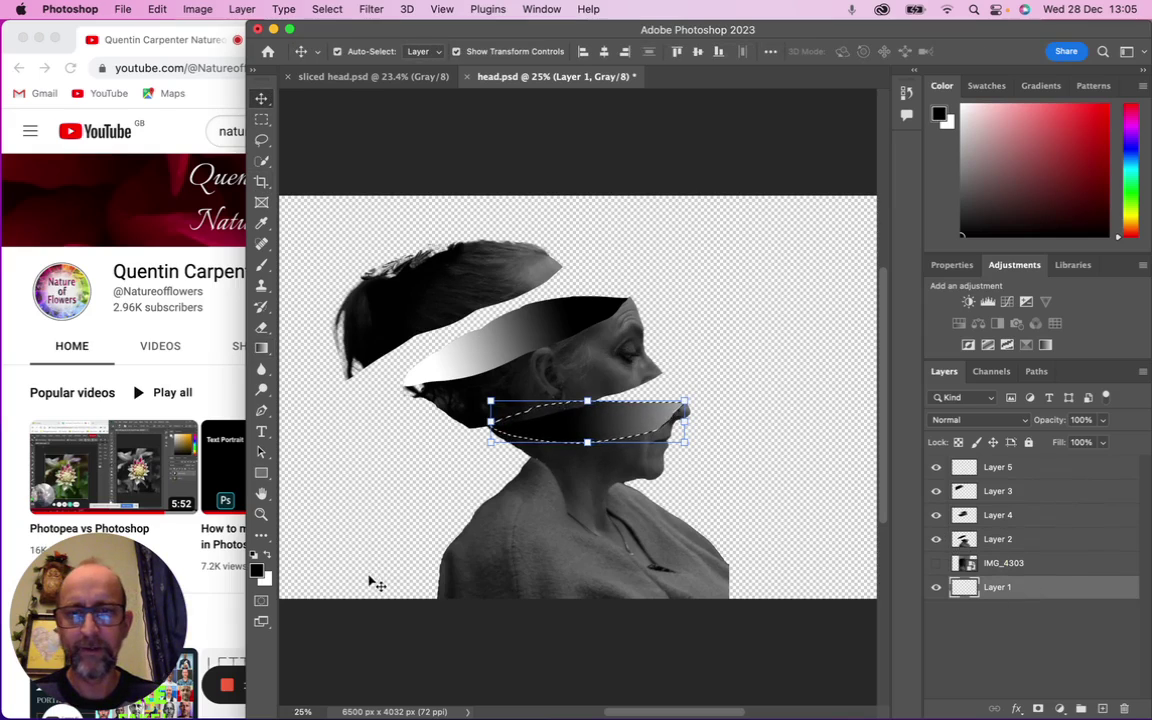
drag(370, 585, 394, 568)
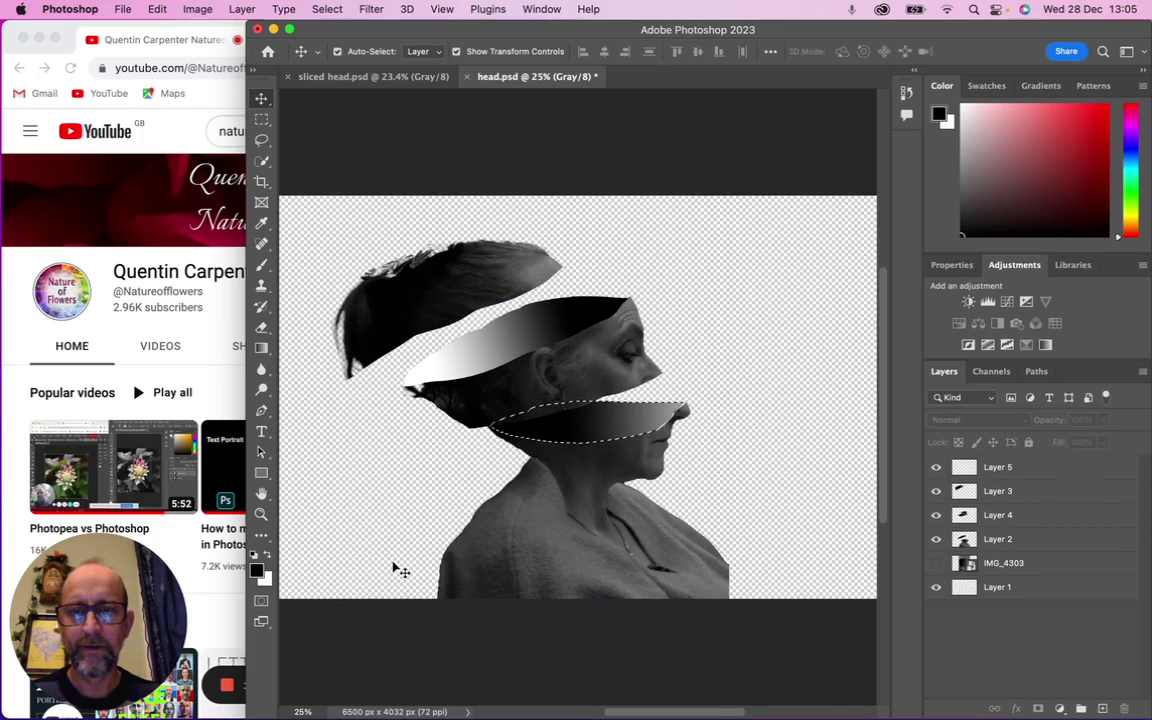
click(259, 327)
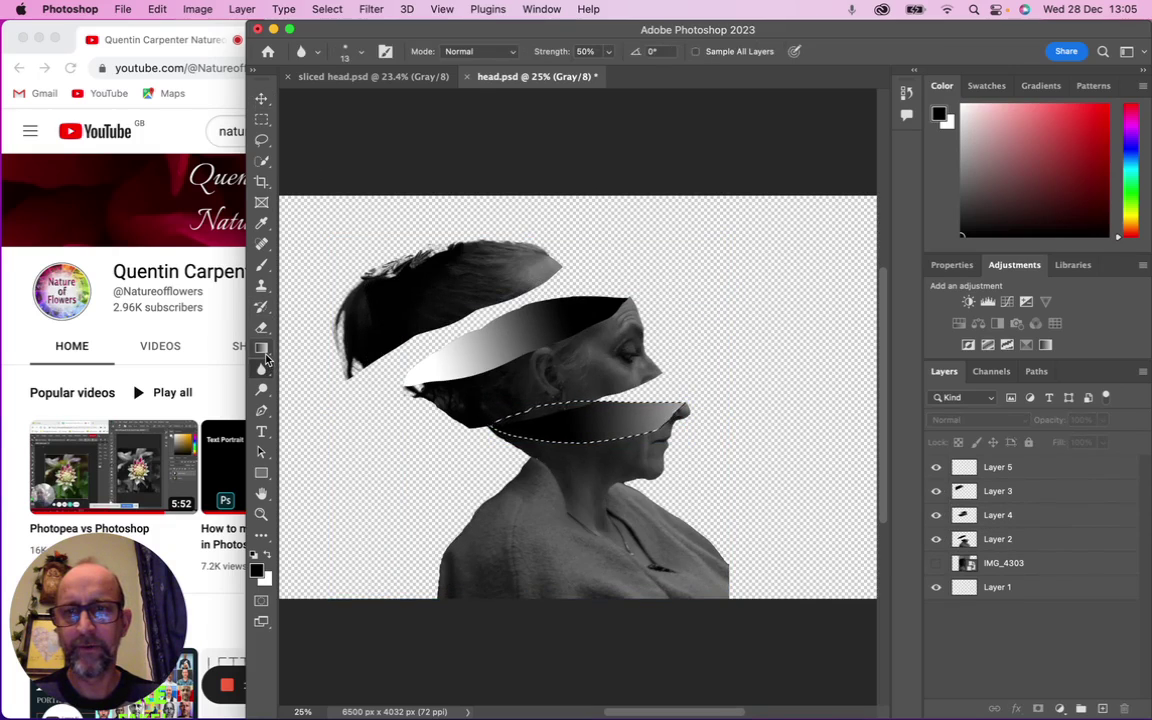
click(261, 347)
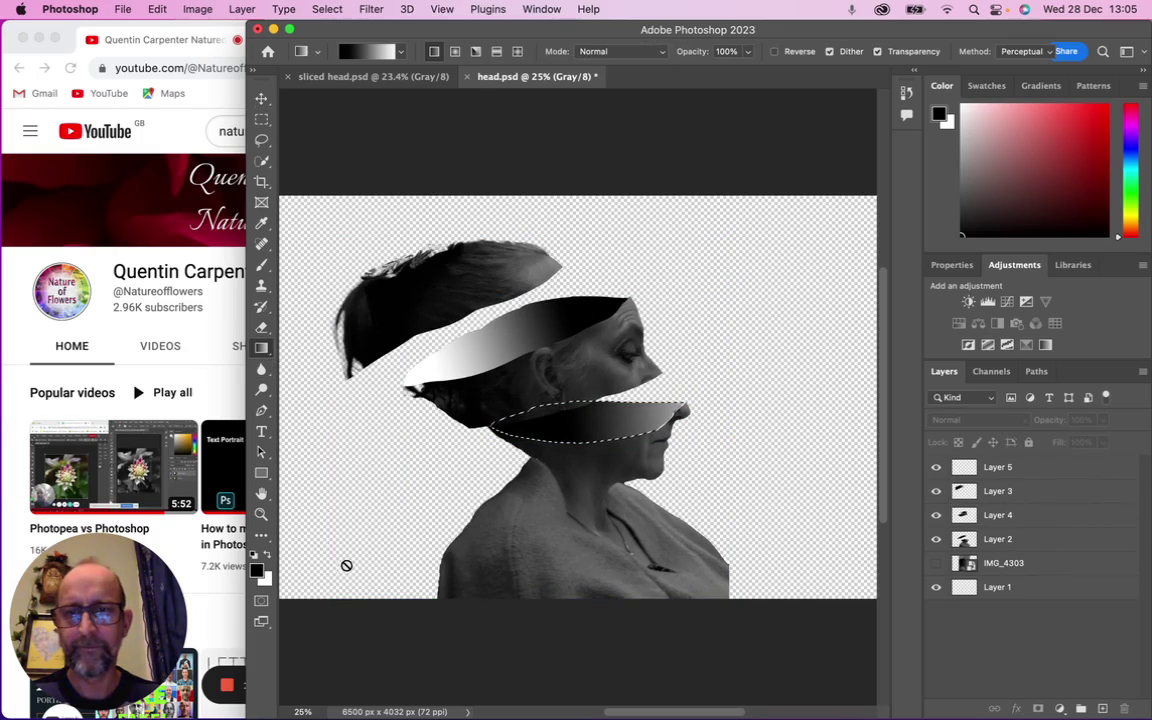
click(997, 587)
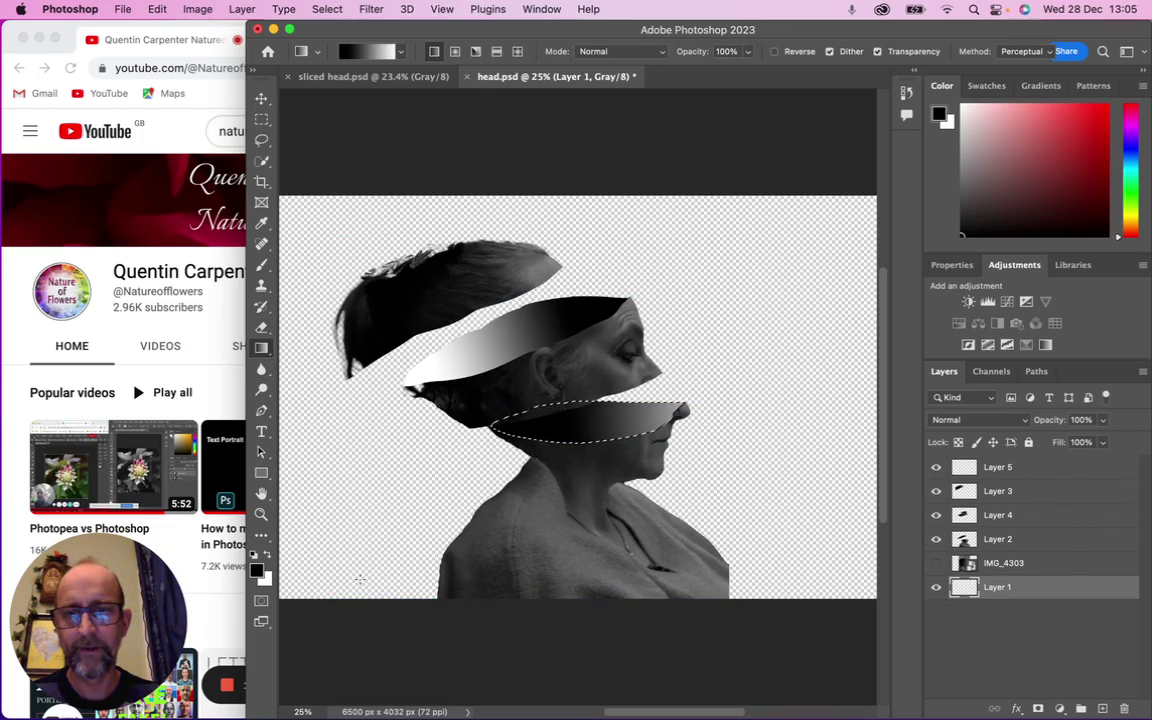
drag(778, 231, 383, 568)
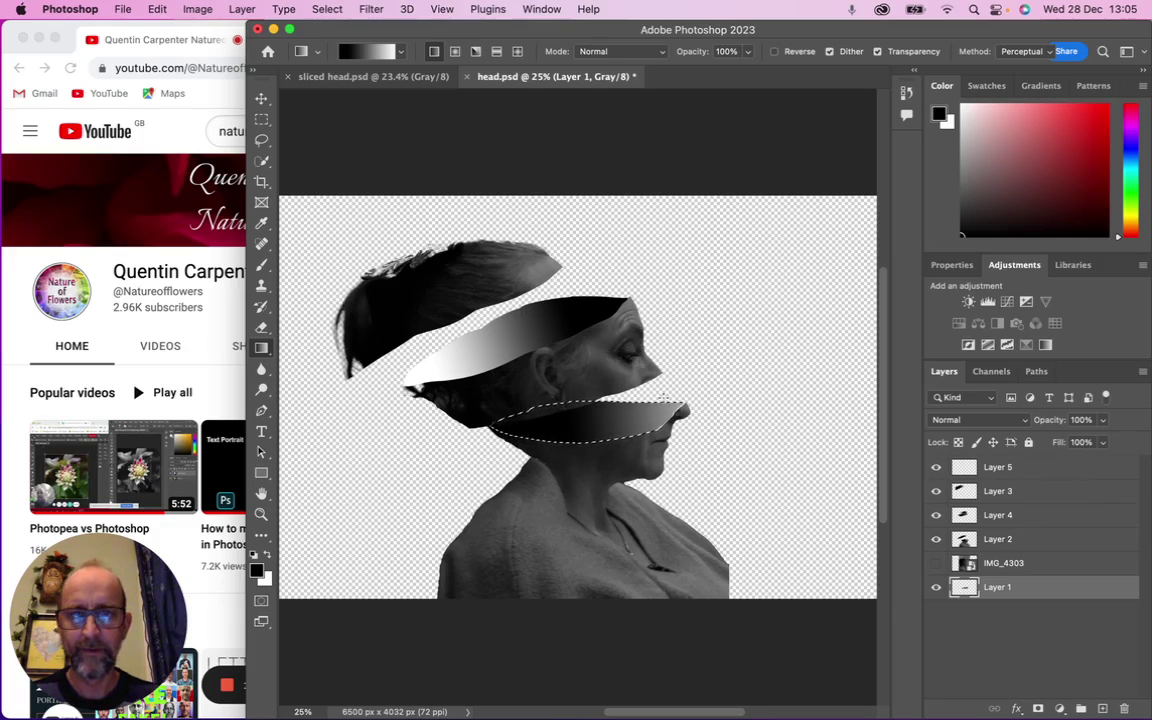
Deselect and drag a diagonal gradient, black at lower left to white at upper right
key(super+d)
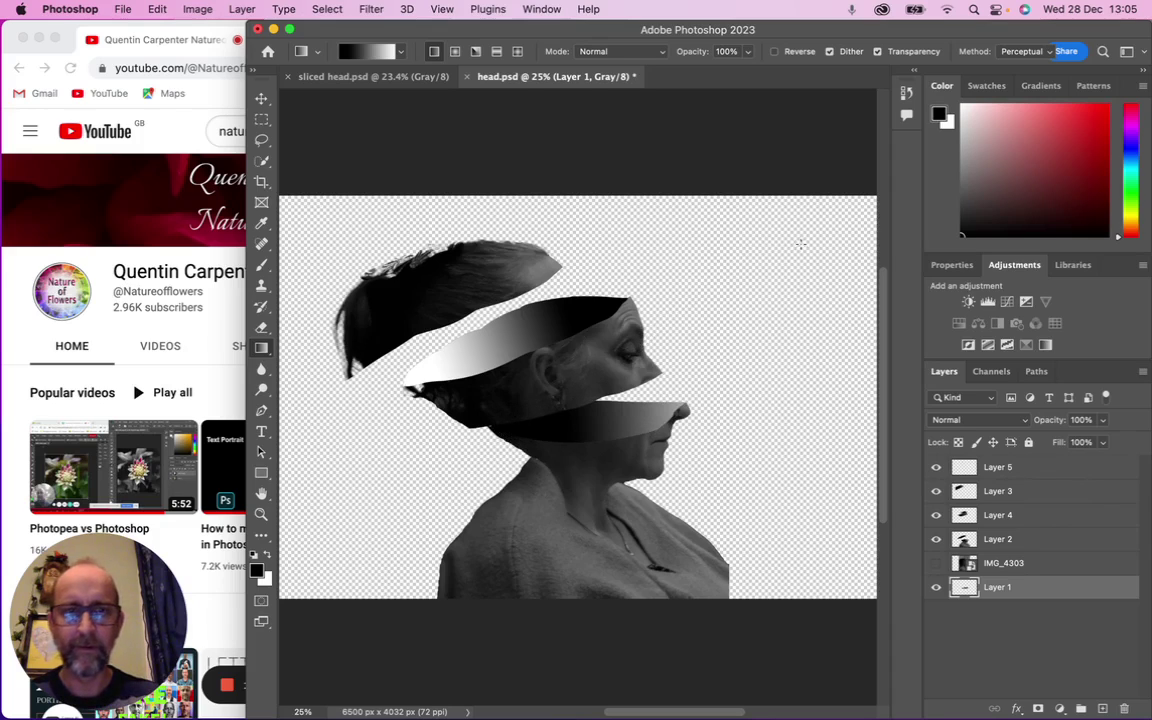
drag(795, 236, 790, 266)
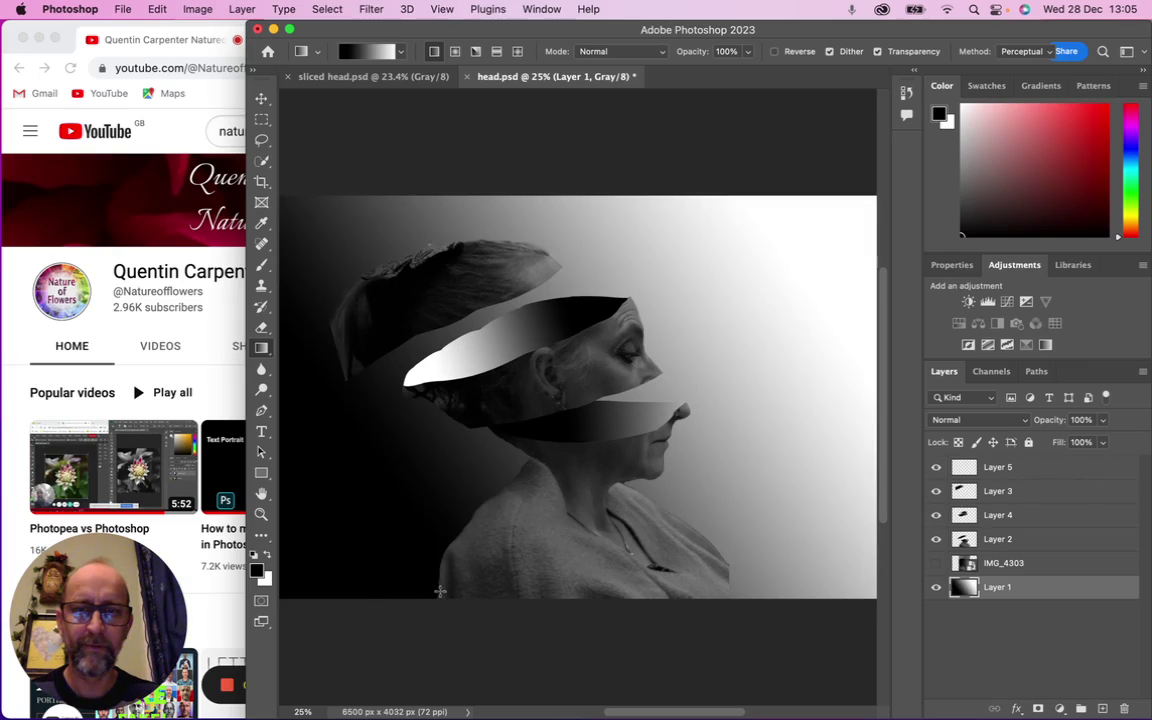
drag(476, 645, 757, 236)
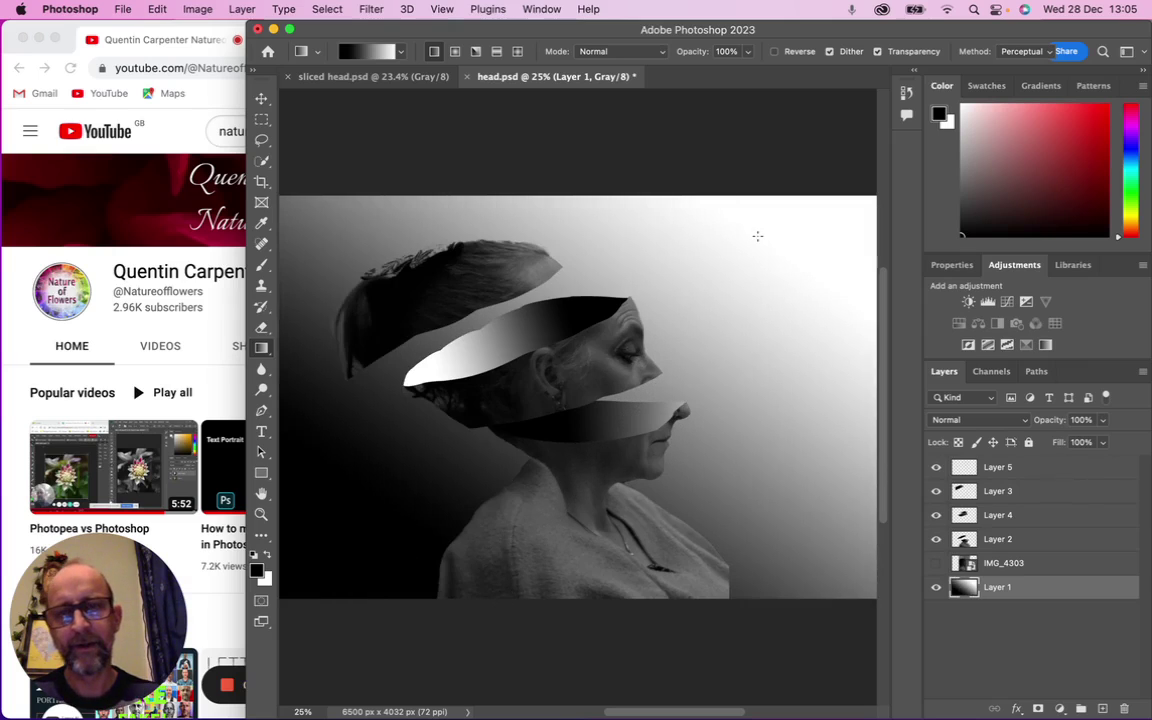